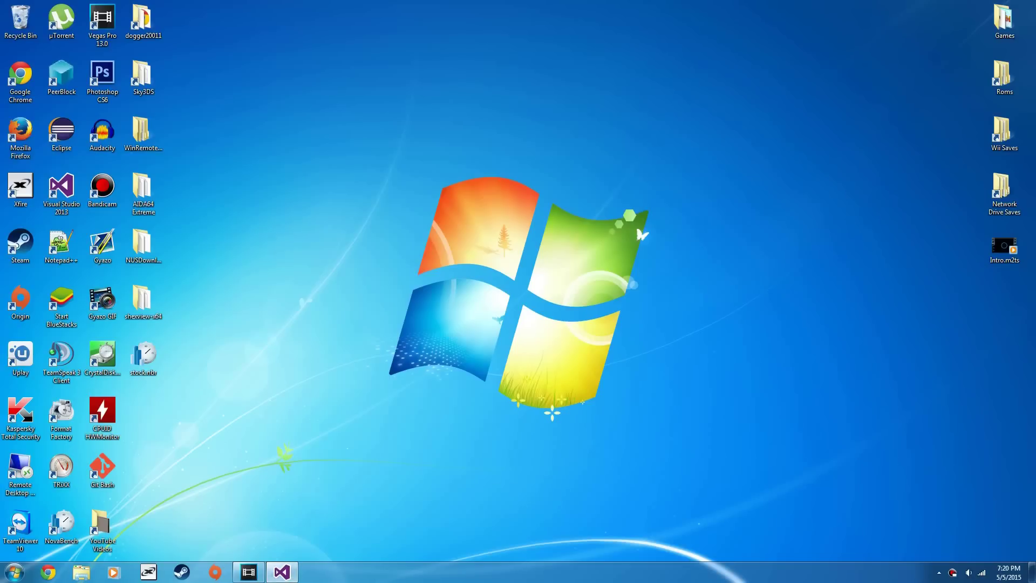
# Step: Run the mod locator under Visual Studio's debugger and open its Mods window offering 1.8
pyautogui.click(282, 572)
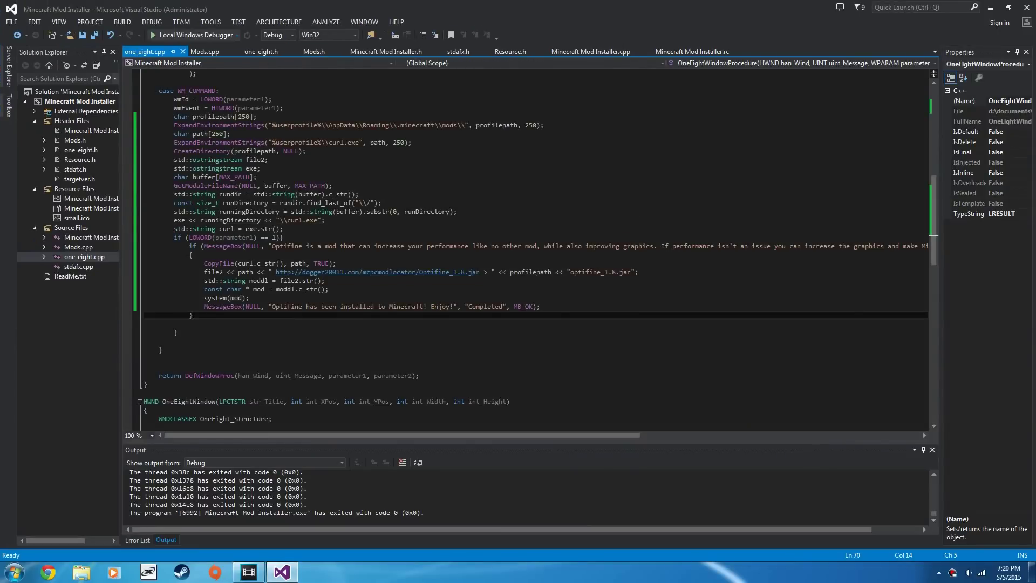
pyautogui.click(196, 35)
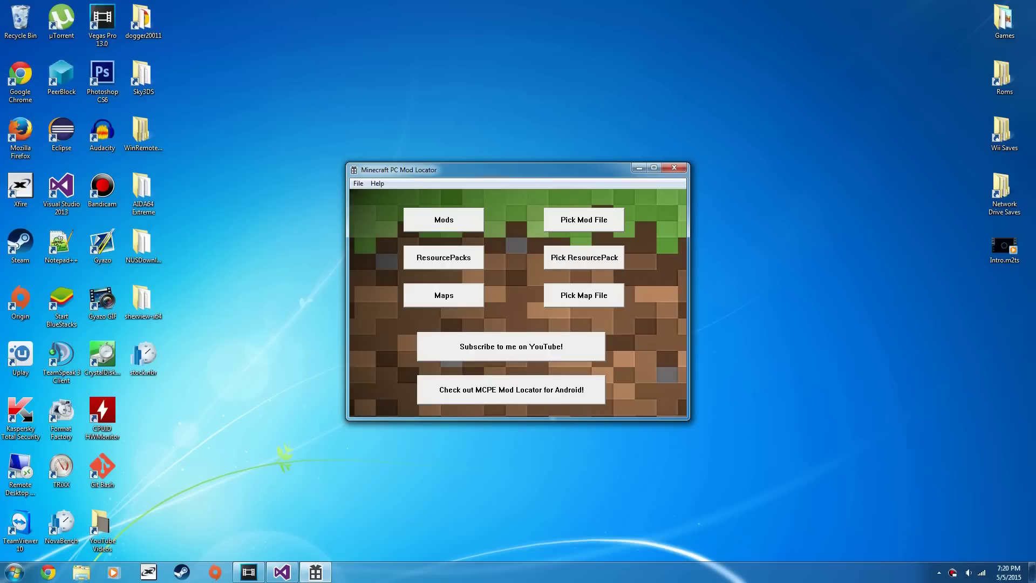
pyautogui.click(444, 219)
pyautogui.click(444, 220)
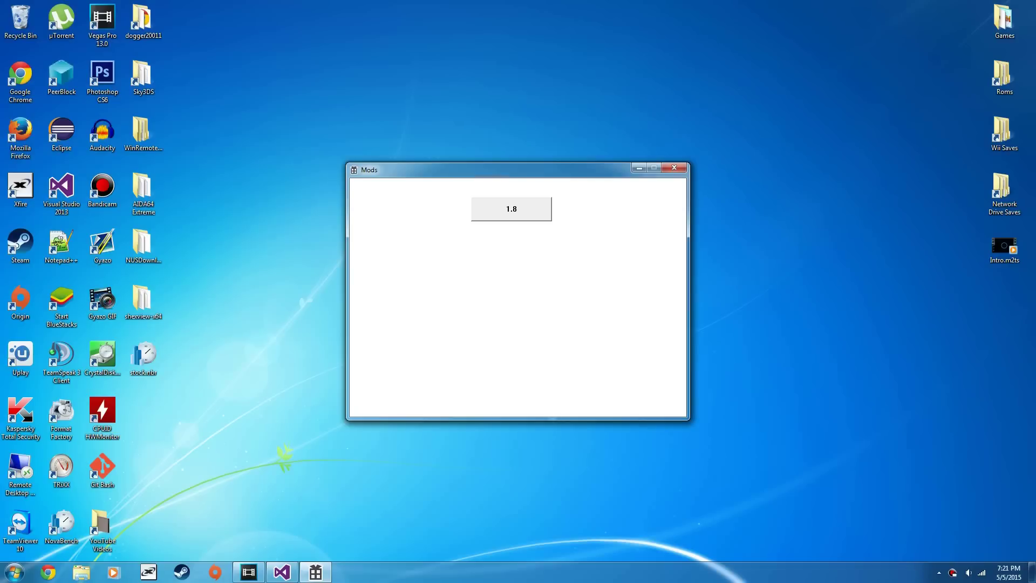
# Step: Choose version 1.8 to list Optifine HD as the available mod
pyautogui.click(512, 209)
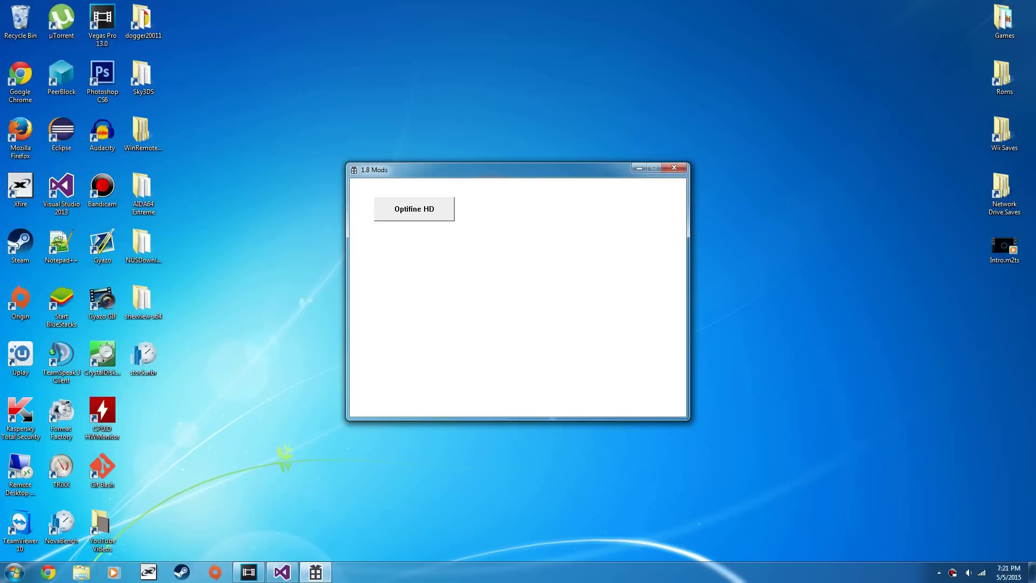
# Step: Pick Optifine HD, then browse to AppData\Roaming\.minecraft\mods in Explorer
pyautogui.press('Return')
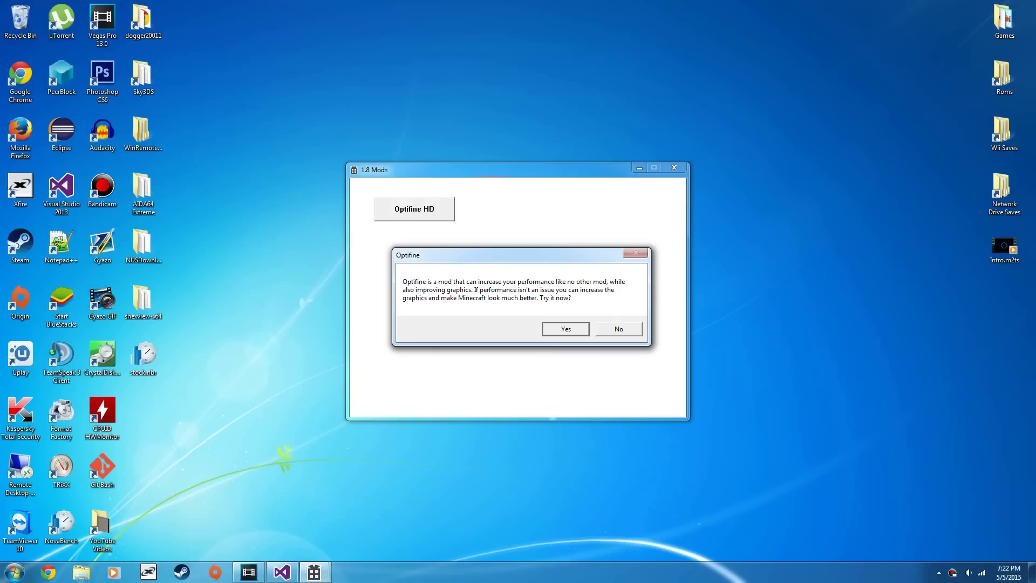
pyautogui.click(14, 573)
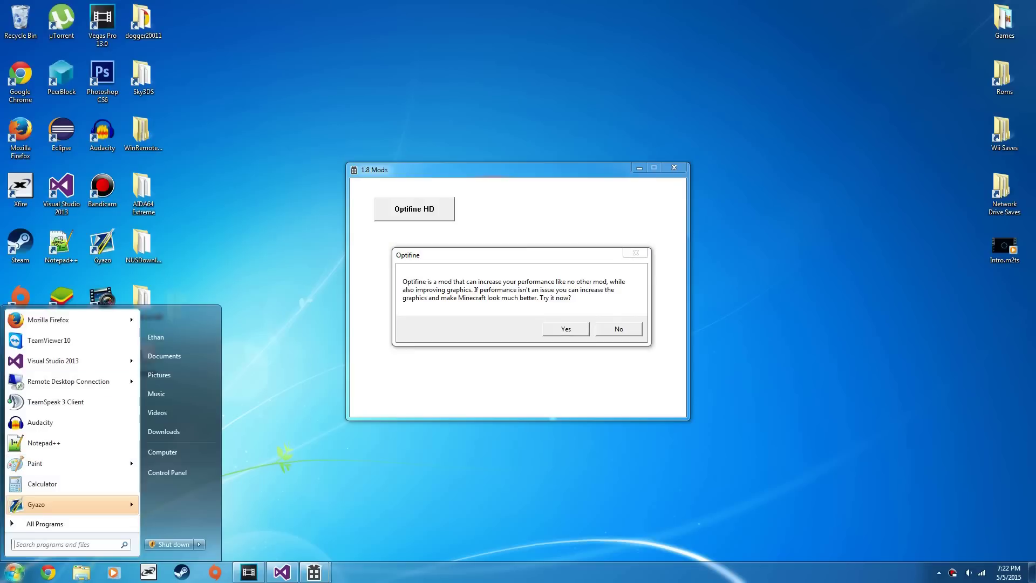
pyautogui.click(186, 337)
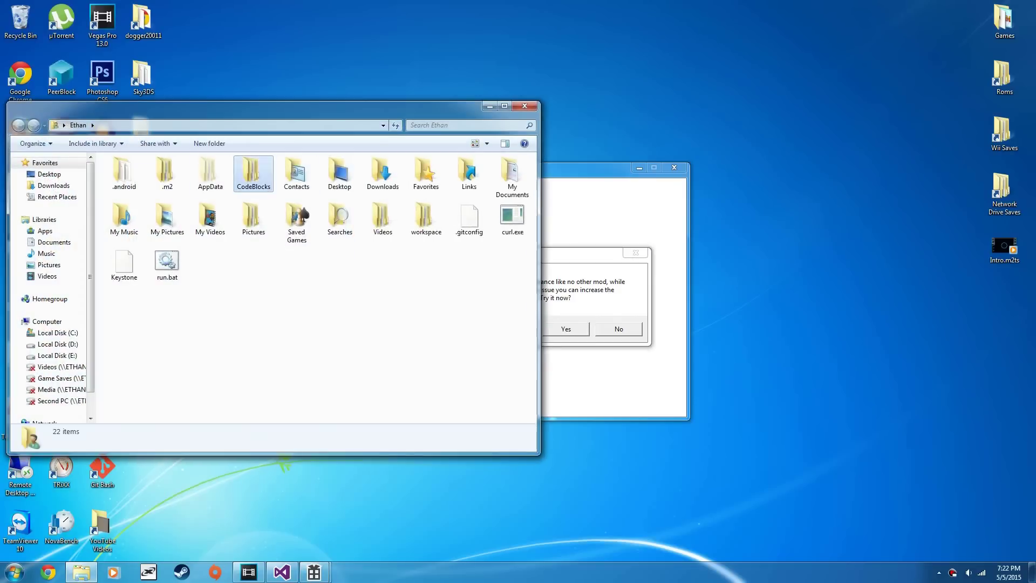
pyautogui.doubleClick(211, 174)
pyautogui.doubleClick(196, 197)
pyautogui.doubleClick(183, 175)
pyautogui.doubleClick(173, 175)
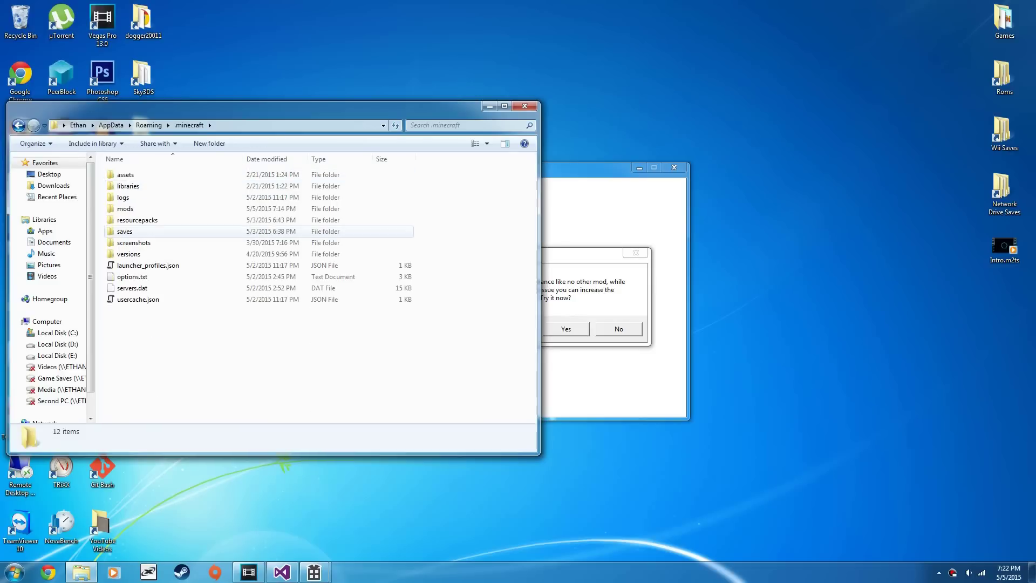
pyautogui.doubleClick(162, 208)
# Step: Delete the existing optifine_1.8.jar so the mods folder is empty
pyautogui.click(157, 174)
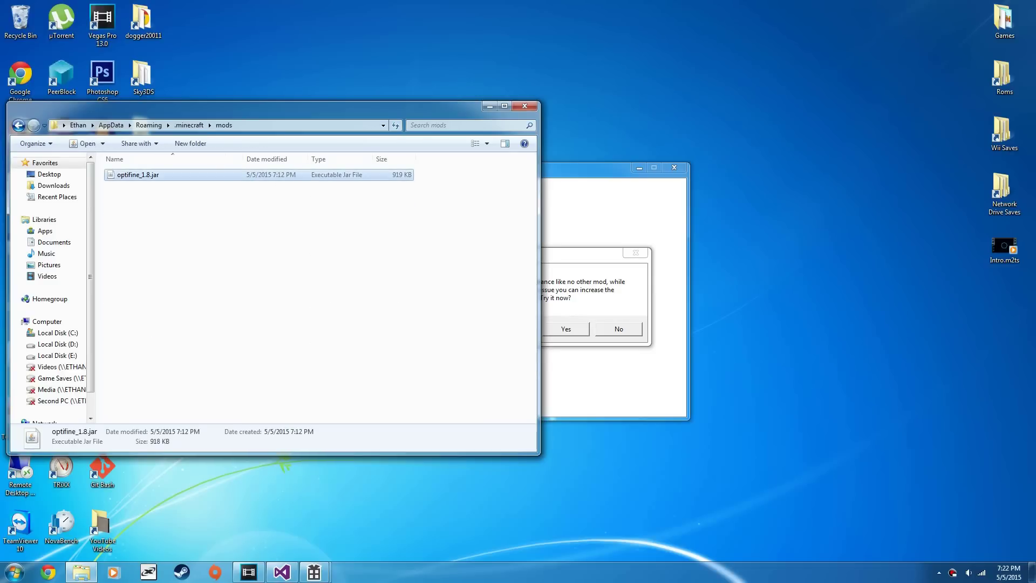
pyautogui.press('Delete')
pyautogui.press('Return')
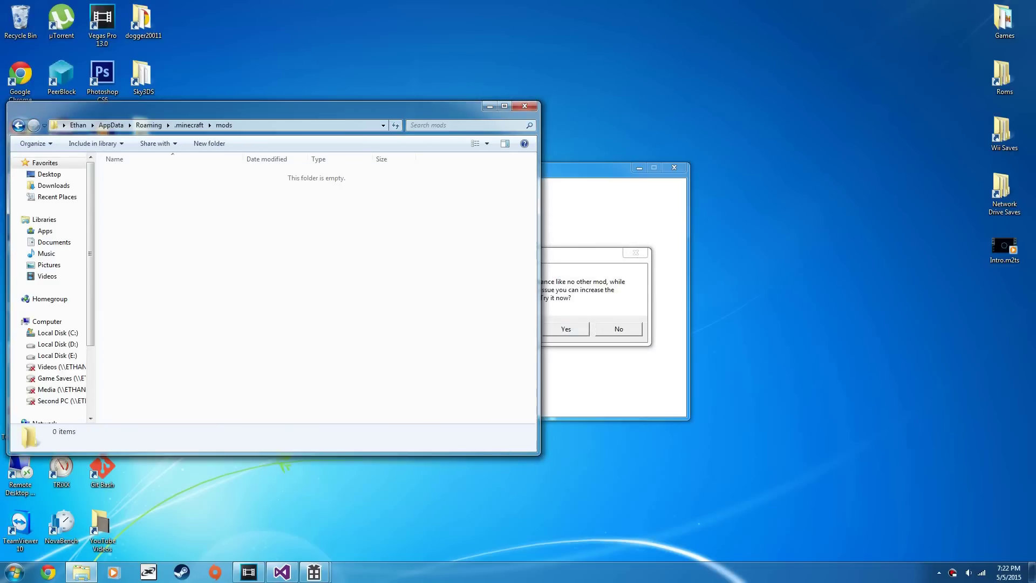
pyautogui.click(594, 305)
# Step: Accept the Optifine install and verify the new 919 KB optifine_1.8.jar in mods
pyautogui.press('Return')
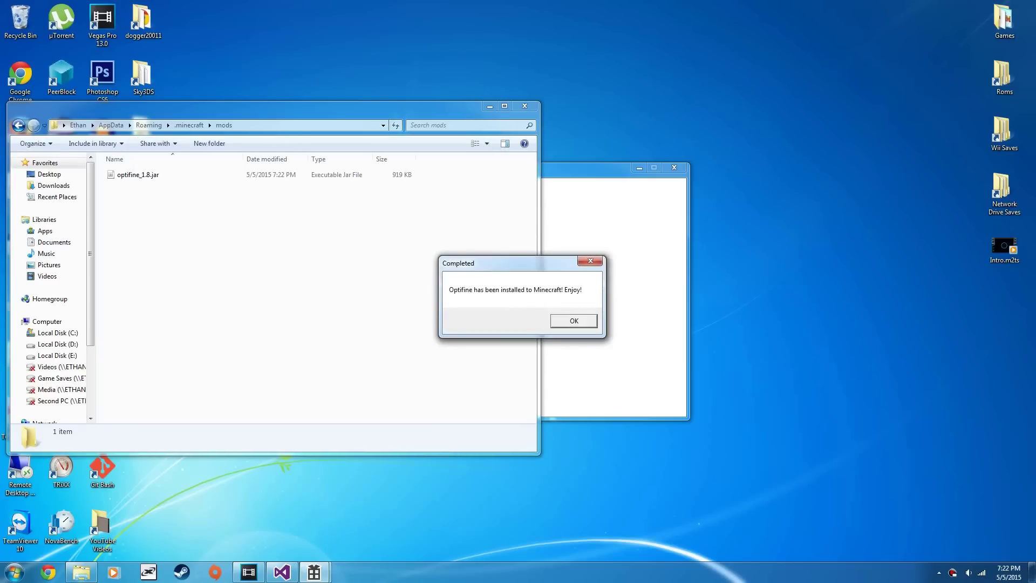
pyautogui.press('Return')
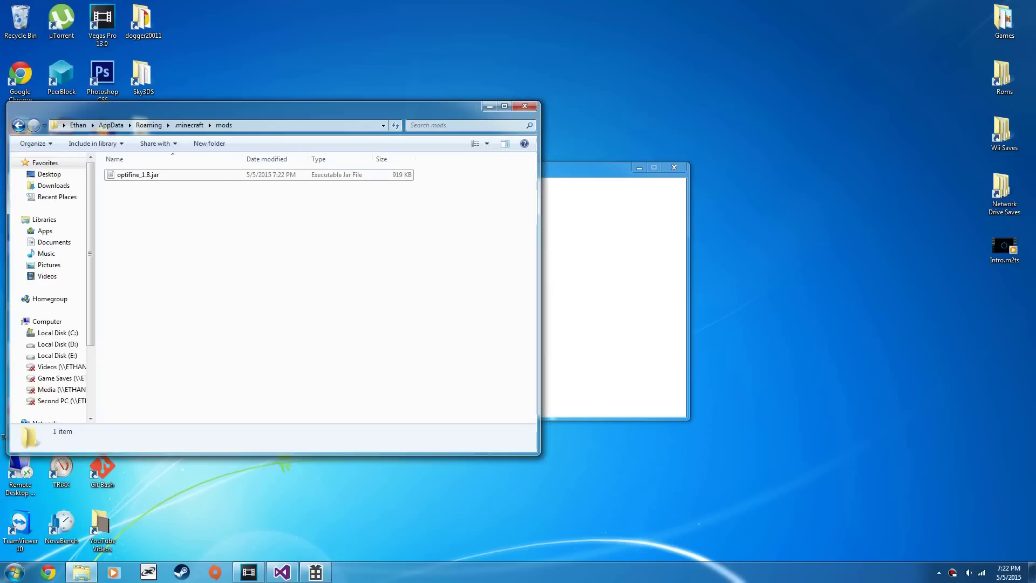
pyautogui.moveTo(453, 170); pyautogui.dragTo(528, 148)
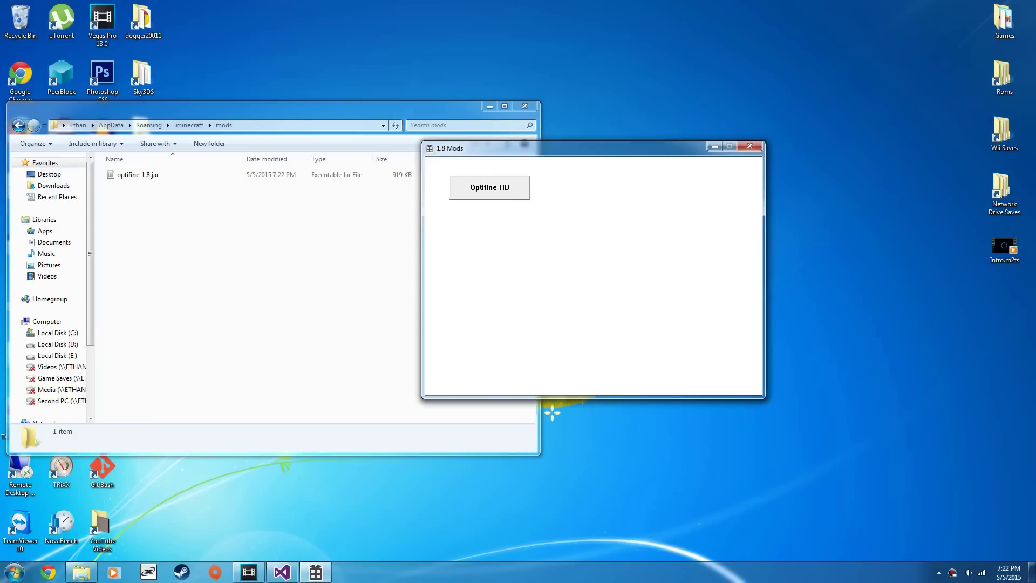
pyautogui.click(227, 216)
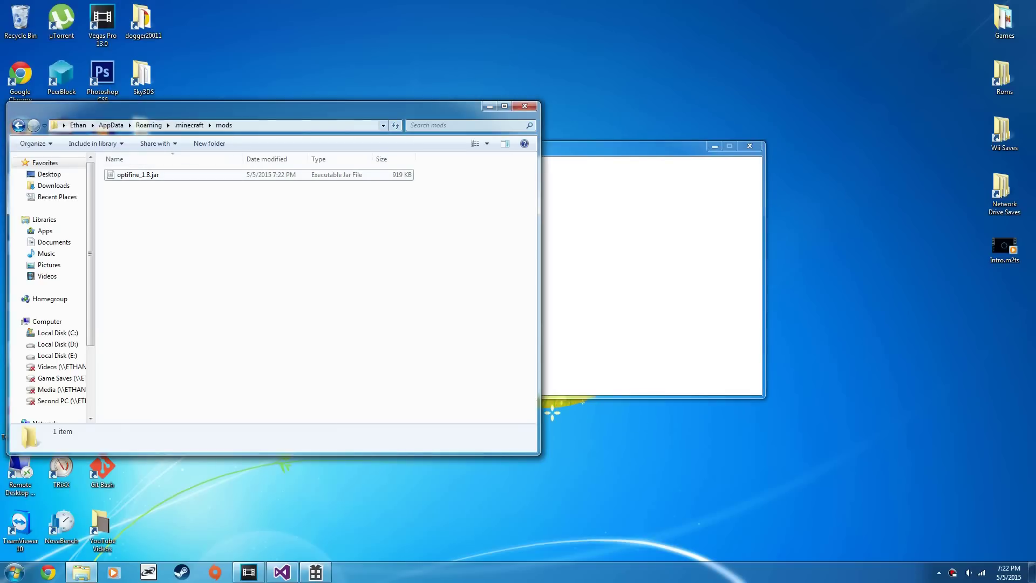
pyautogui.click(138, 175)
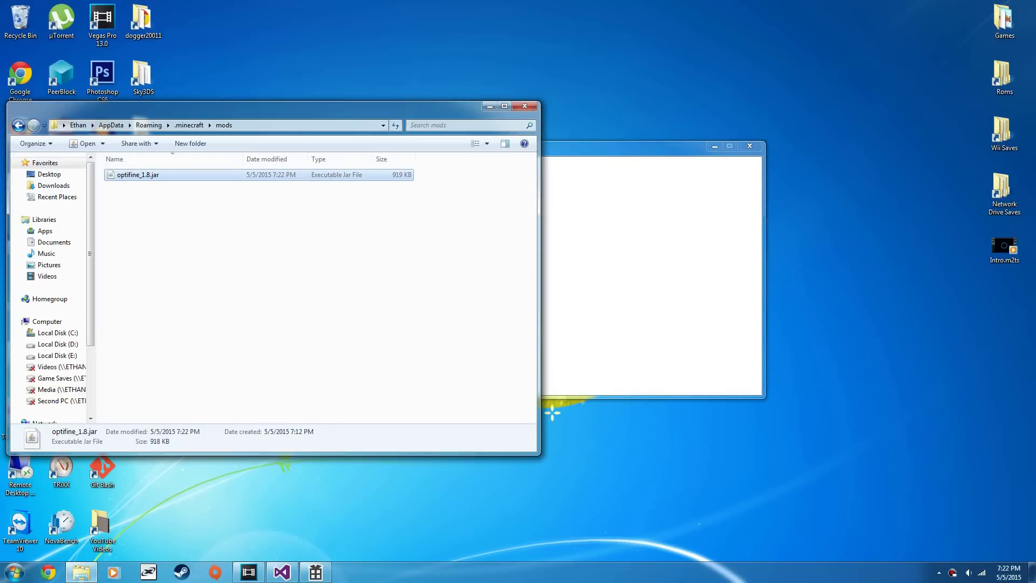
pyautogui.hotkey('alt', 'Tab')
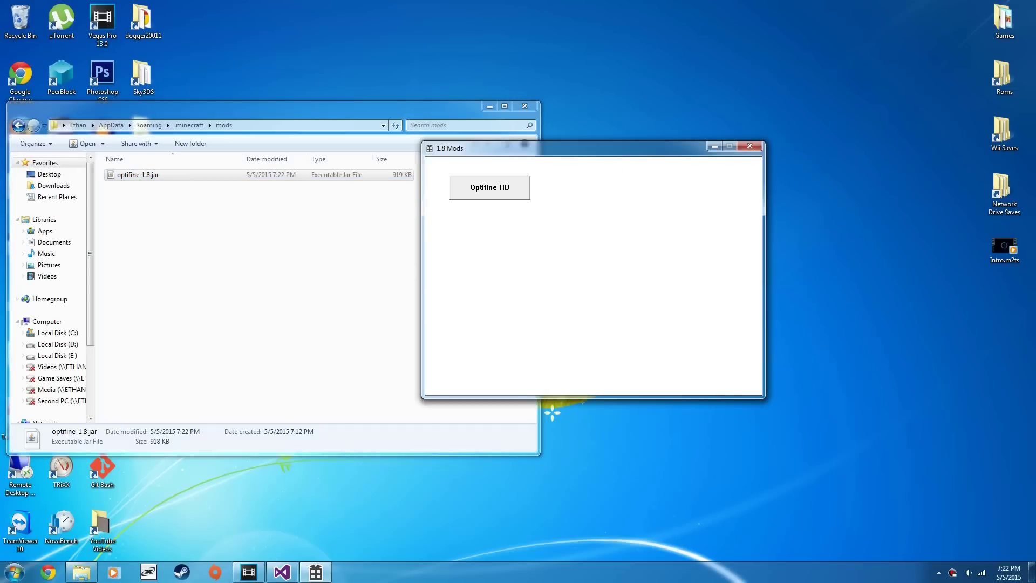
pyautogui.click(264, 281)
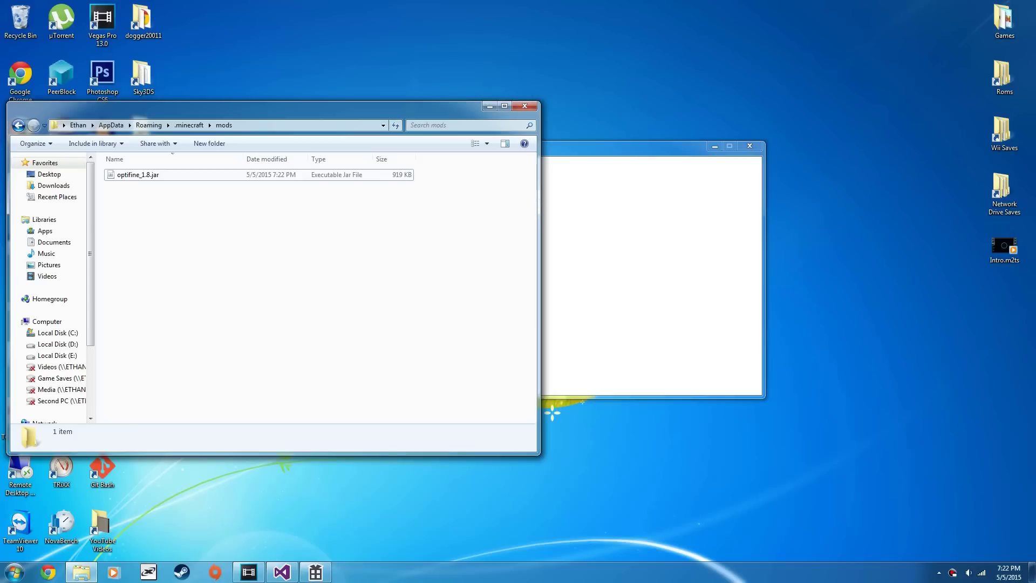
pyautogui.click(138, 175)
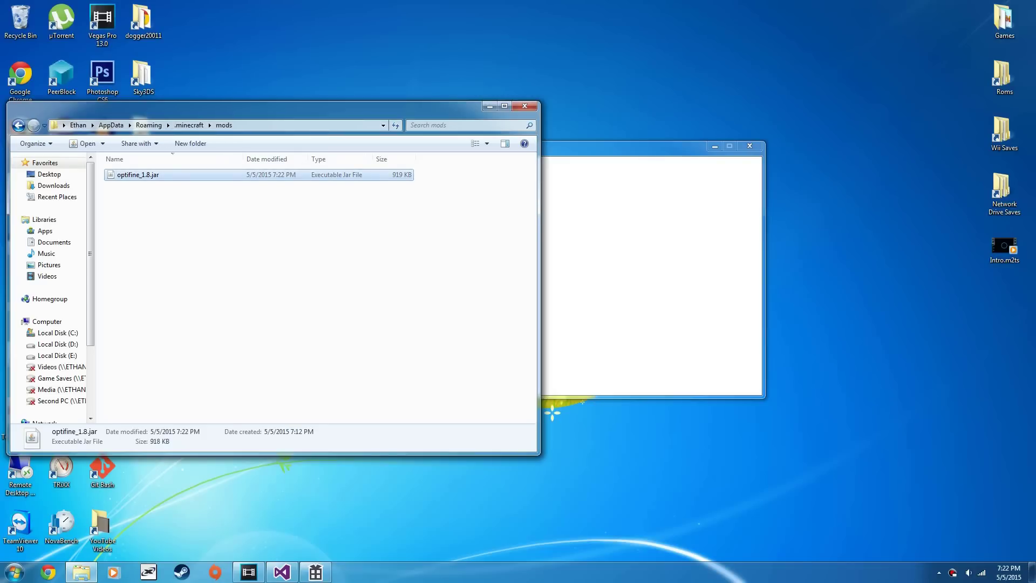
# Step: Move optifine_1.8.jar out of the mods folder onto the desktop
pyautogui.hotkey('alt', 'Tab')
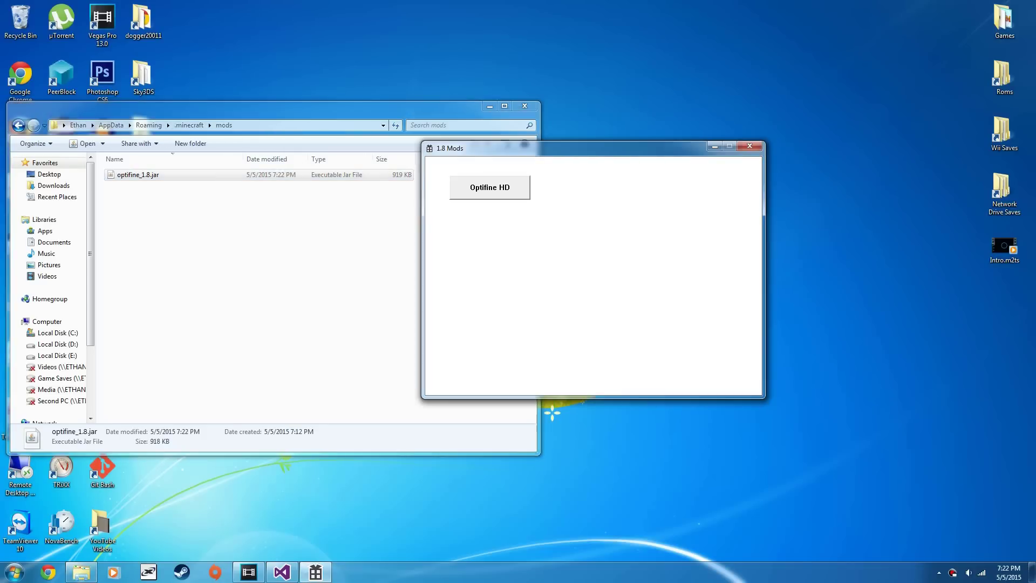
pyautogui.moveTo(567, 148); pyautogui.dragTo(624, 158)
pyautogui.click(243, 265)
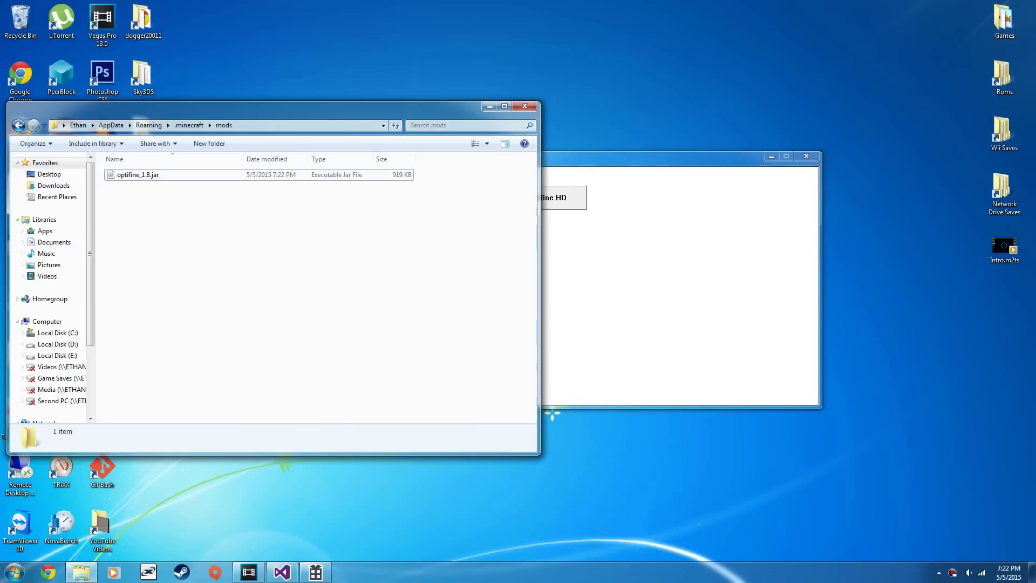
pyautogui.click(138, 175)
pyautogui.moveTo(137, 175); pyautogui.dragTo(637, 27)
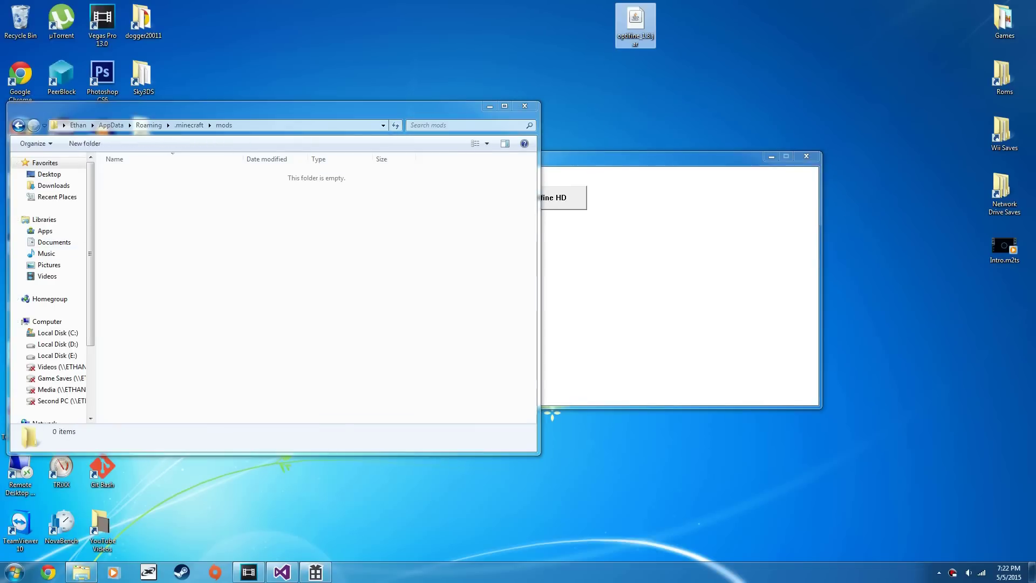
pyautogui.click(642, 227)
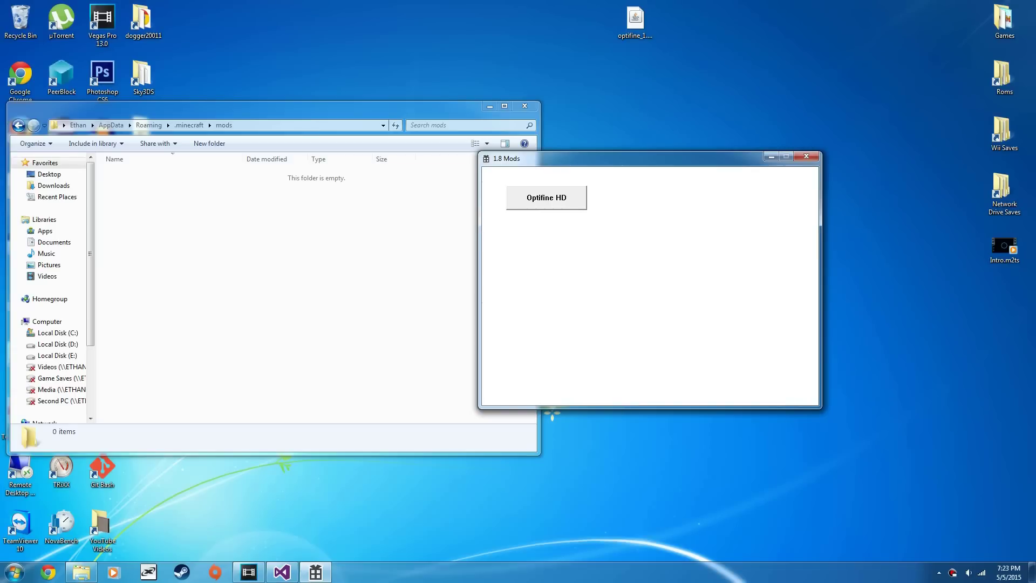
# Step: Close the 1.8 Mods window, check the locator process in Task Manager, return to Visual Studio
pyautogui.click(806, 157)
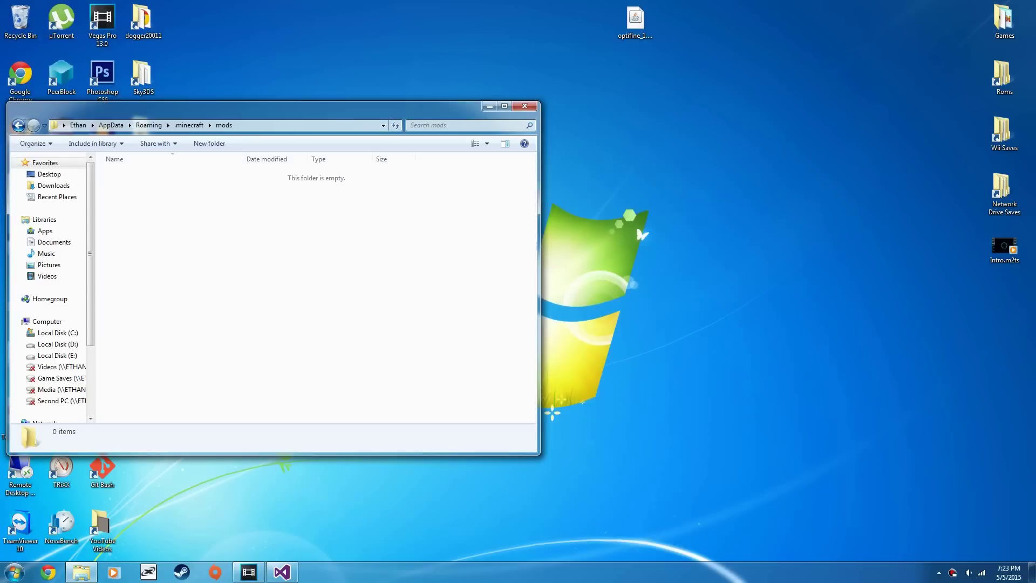
pyautogui.rightClick(588, 581)
pyautogui.click(634, 546)
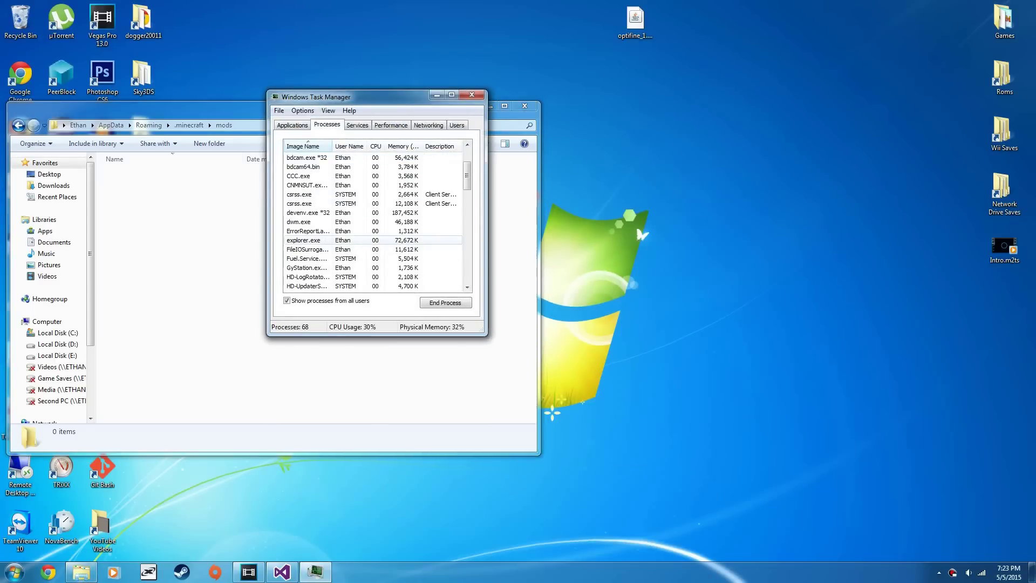
pyautogui.click(309, 240)
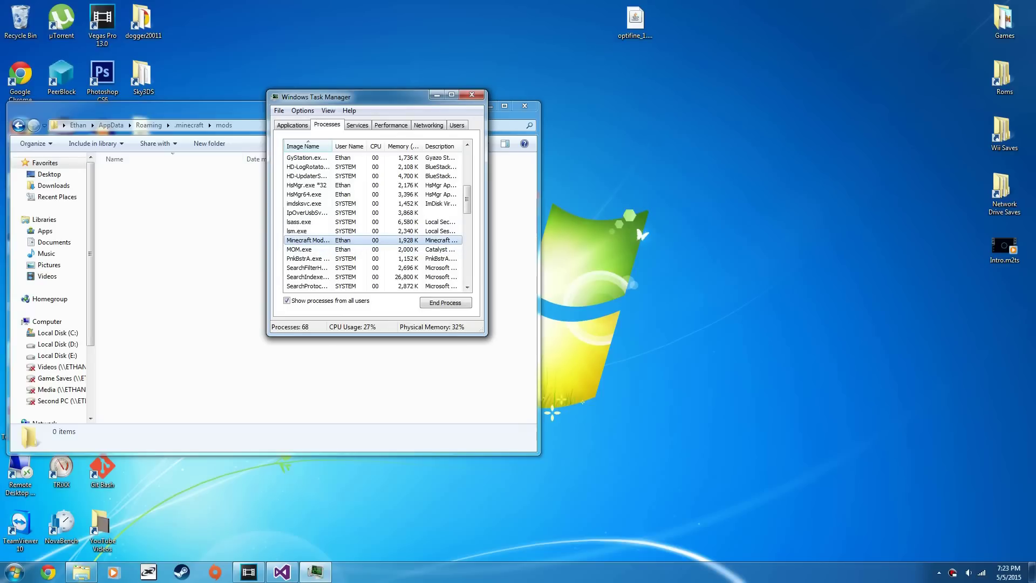
pyautogui.click(471, 94)
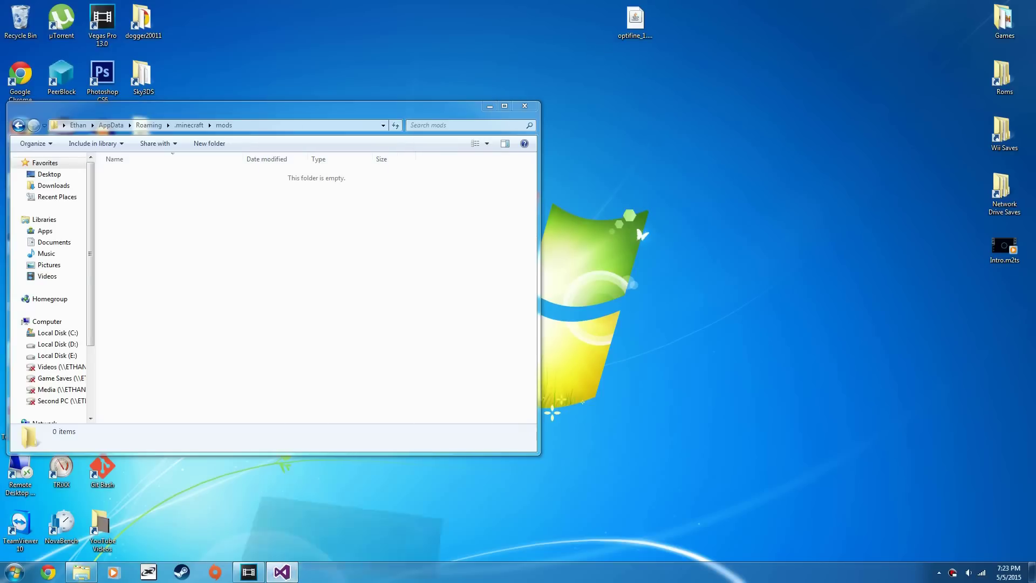
pyautogui.click(281, 573)
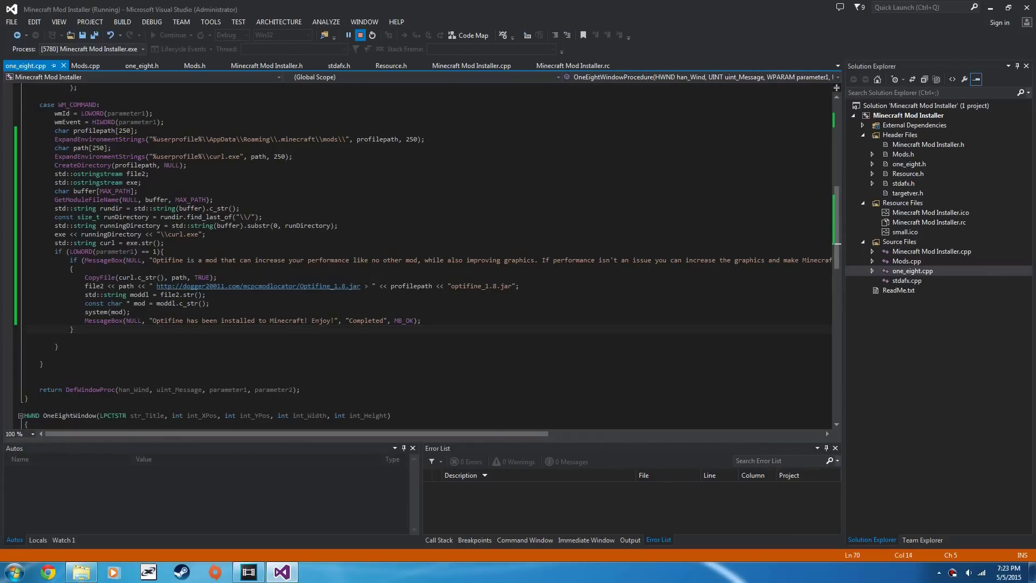
# Step: Relaunch the locator and install optifine_1.8.jar from the desktop with the mod-file picker
pyautogui.click(196, 35)
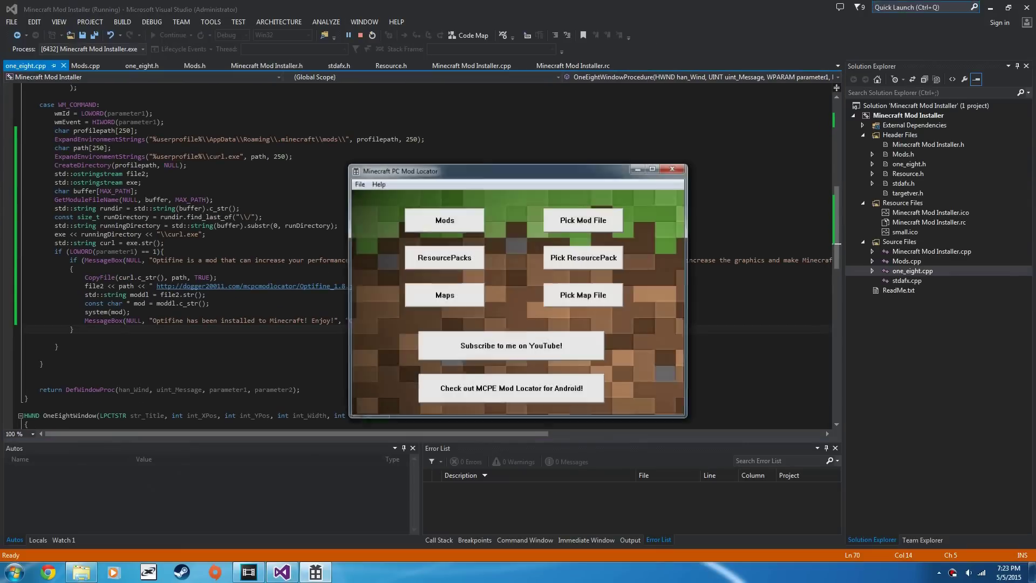
pyautogui.click(990, 7)
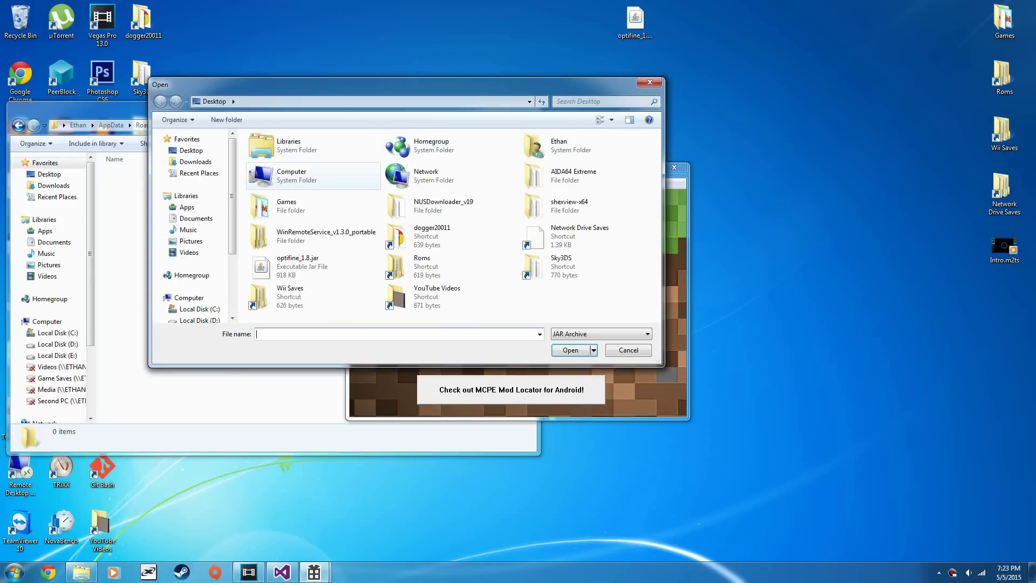
pyautogui.doubleClick(302, 264)
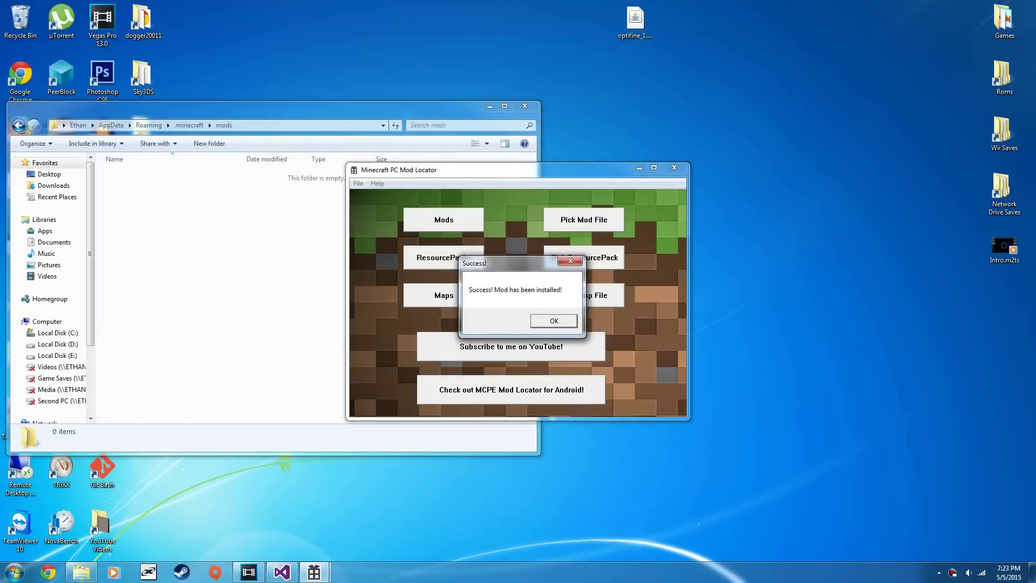
pyautogui.click(553, 321)
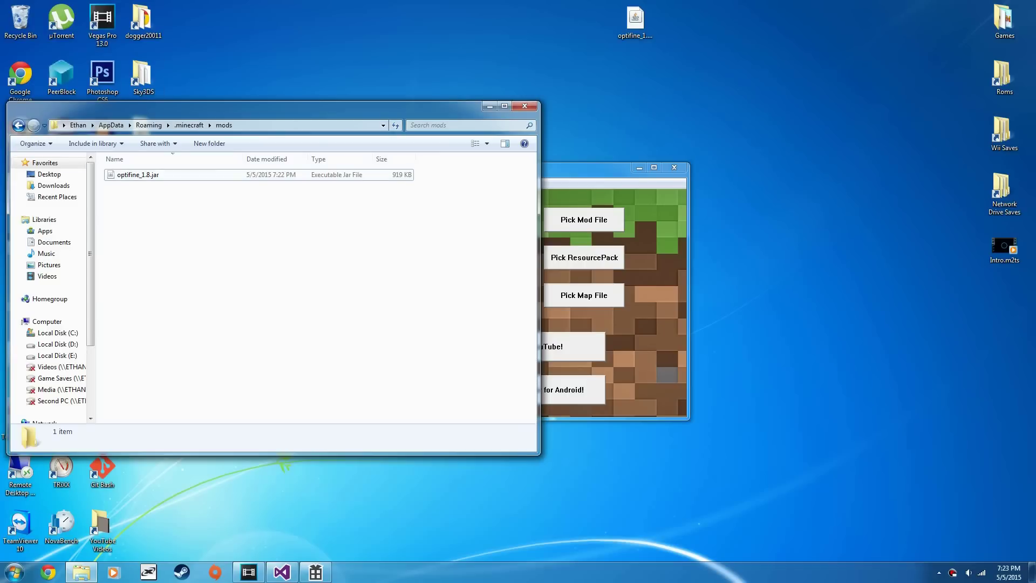
pyautogui.click(78, 126)
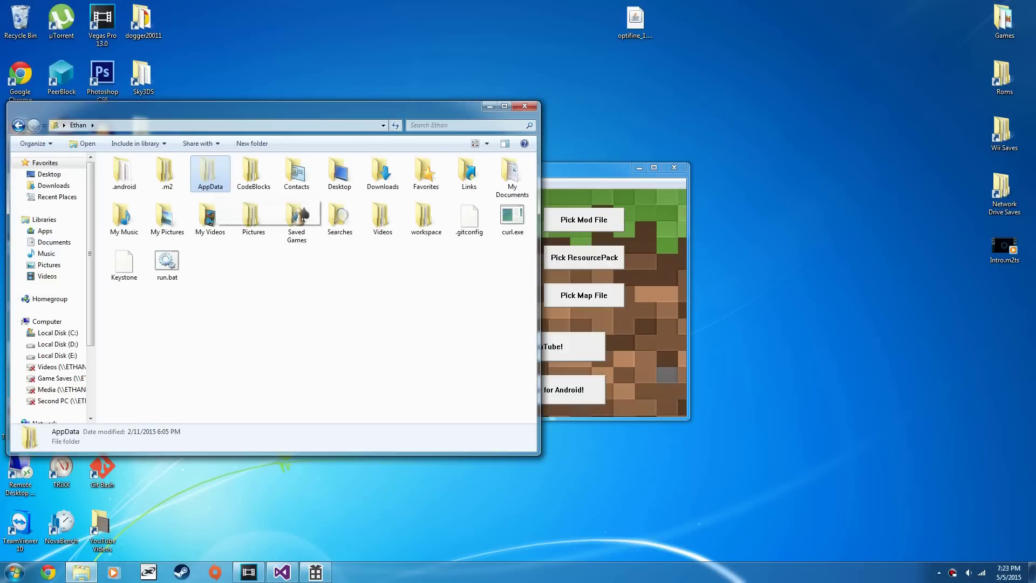
pyautogui.press('super+r')
pyautogui.write('%')
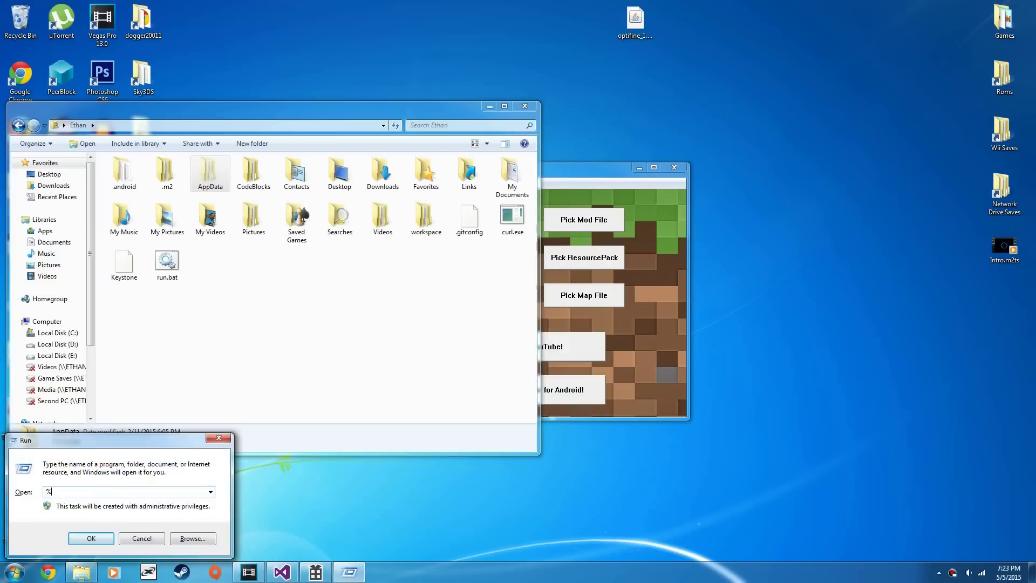
pyautogui.write('appdata%')
pyautogui.press('Return')
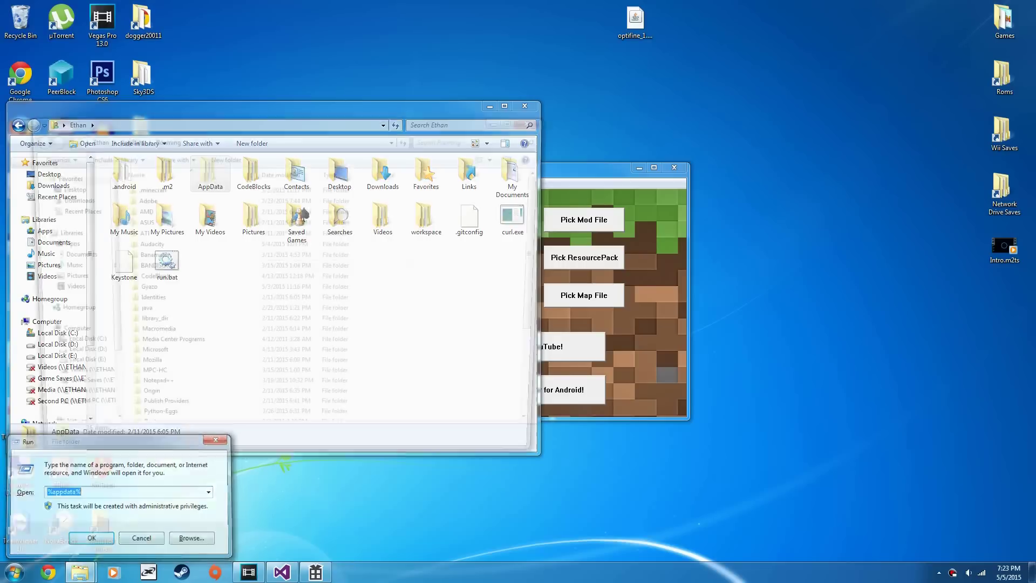
pyautogui.click(538, 119)
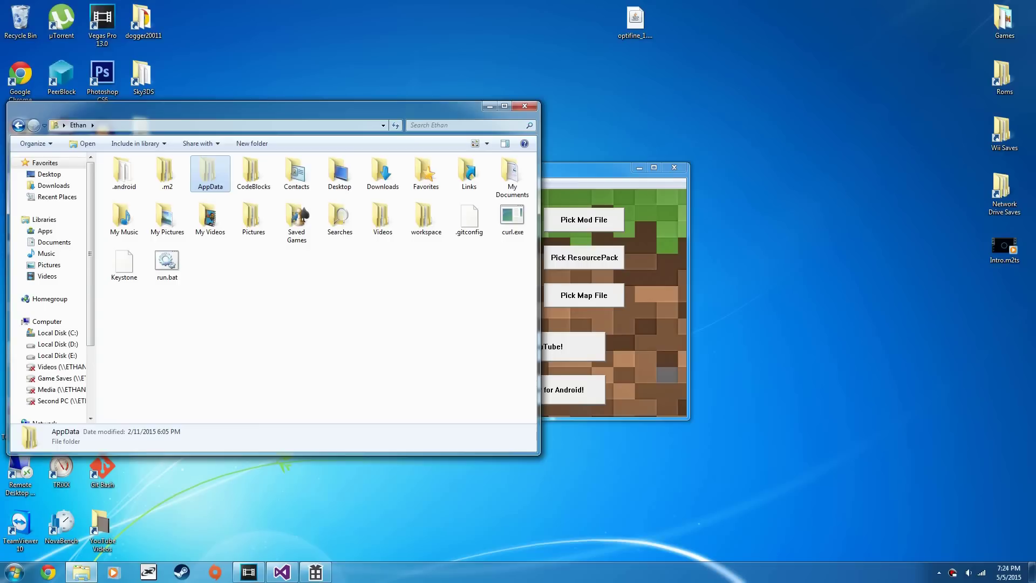
pyautogui.doubleClick(210, 173)
pyautogui.doubleClick(126, 197)
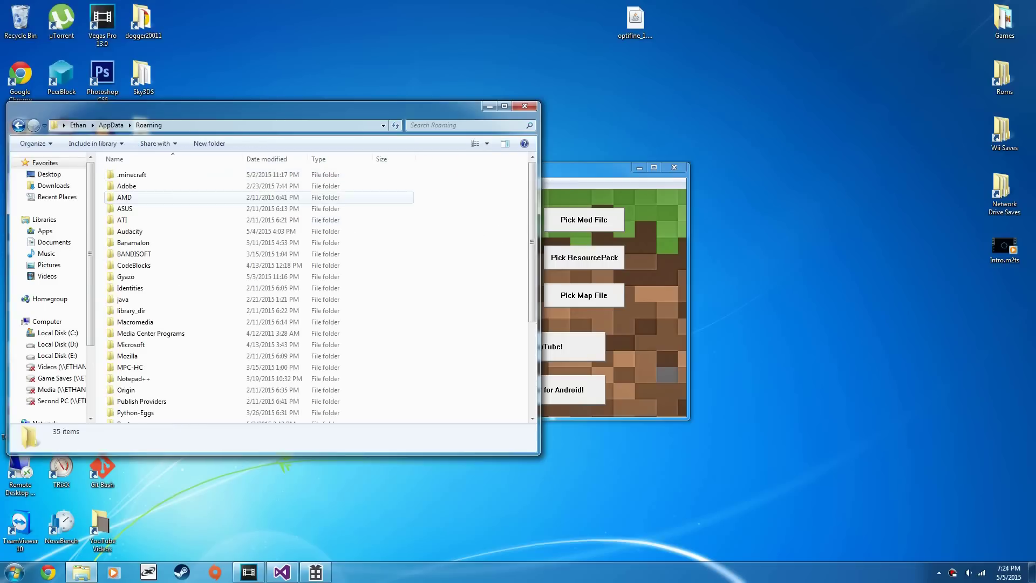
pyautogui.doubleClick(132, 174)
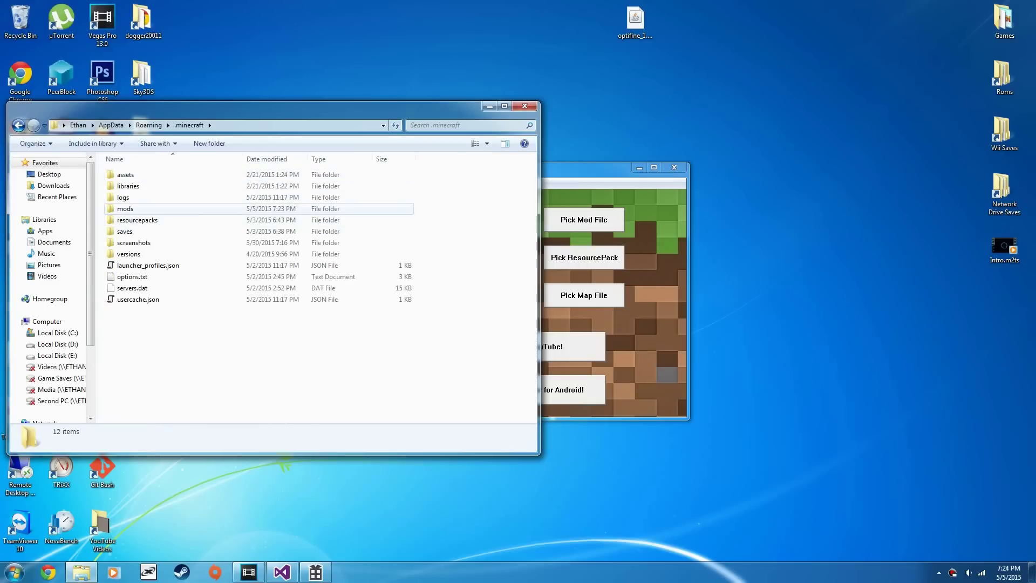
pyautogui.doubleClick(125, 208)
pyautogui.click(584, 220)
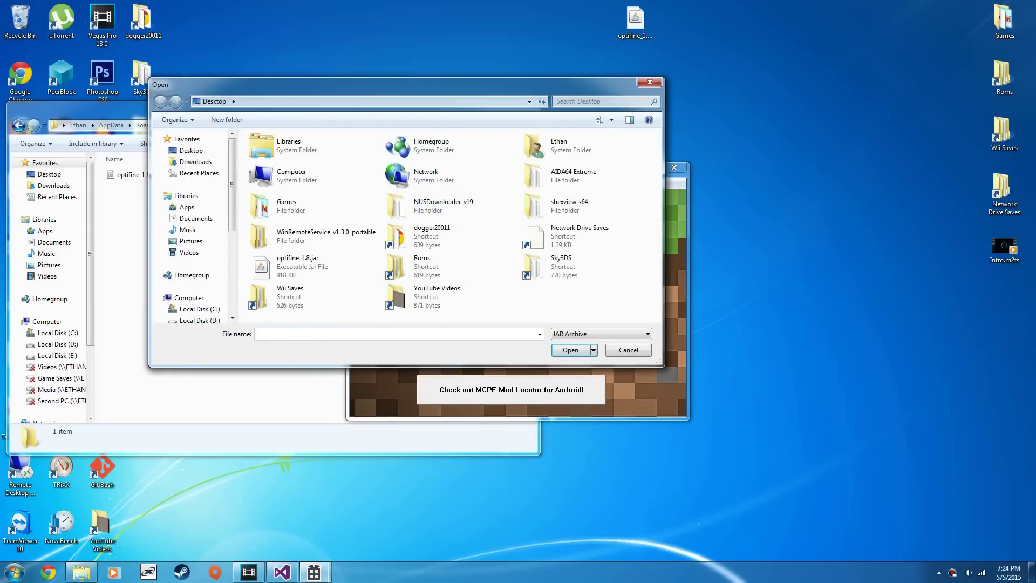
pyautogui.click(628, 350)
pyautogui.click(574, 321)
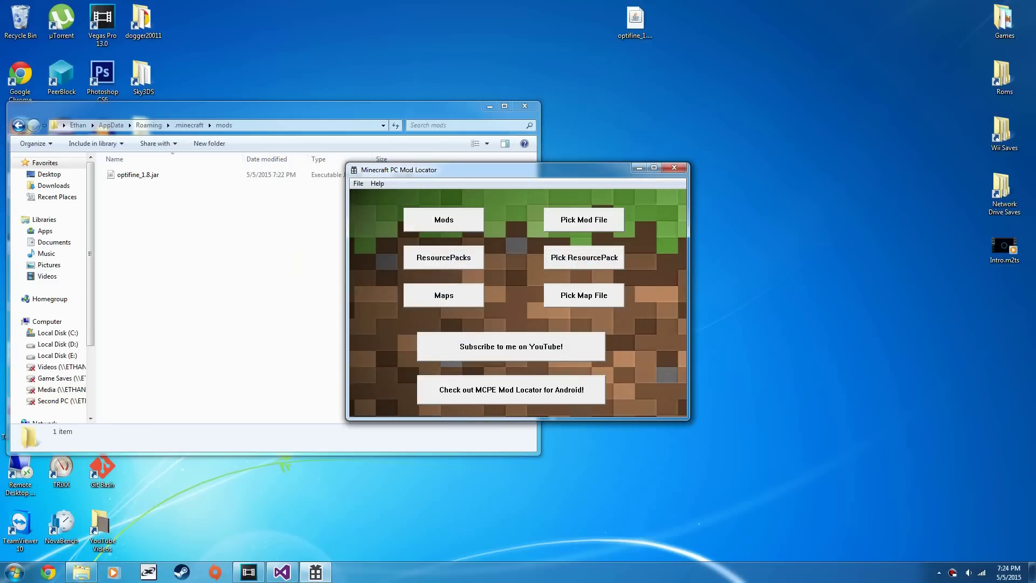
pyautogui.click(237, 275)
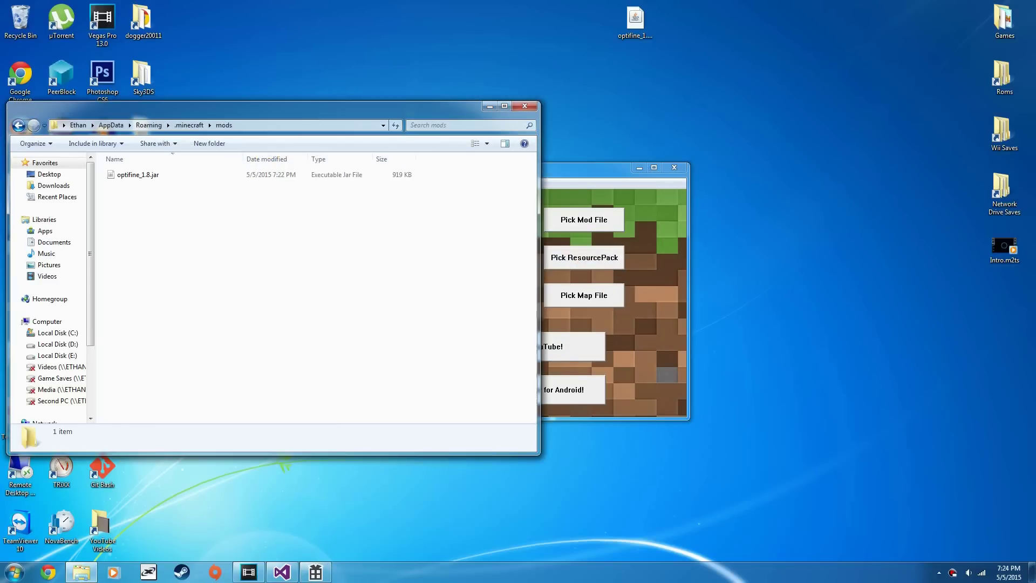
pyautogui.click(650, 318)
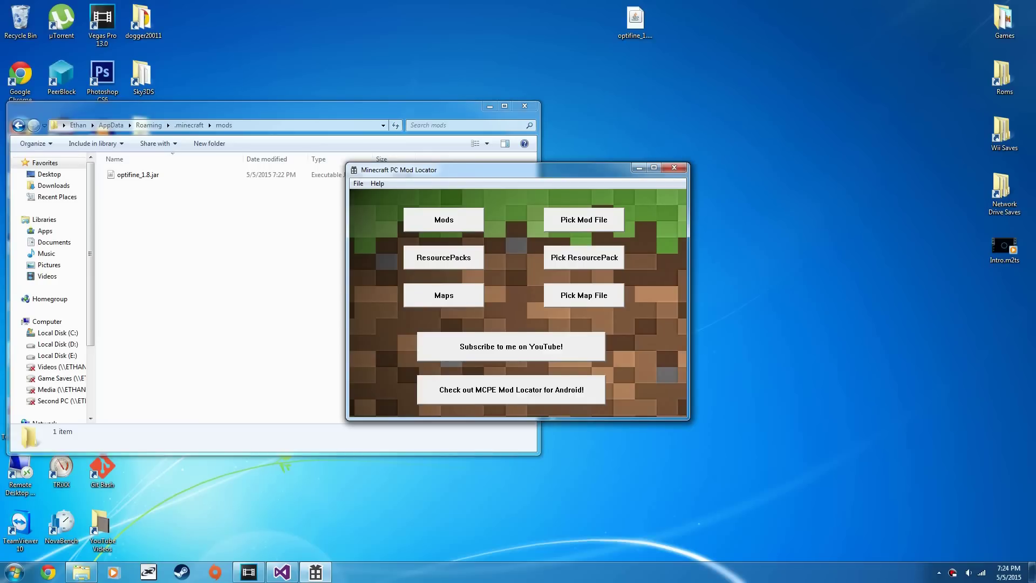
pyautogui.click(584, 258)
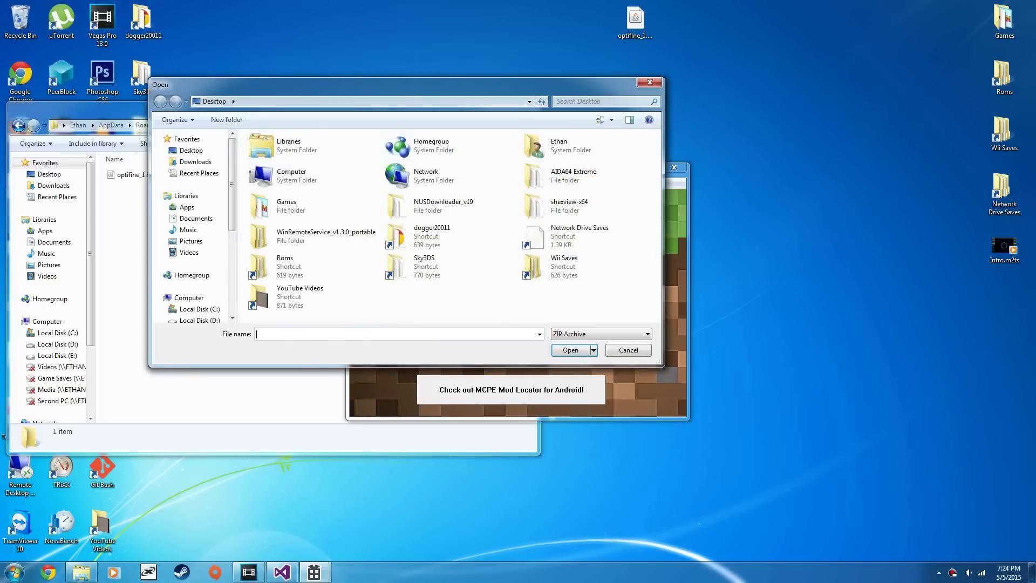
pyautogui.press('Escape')
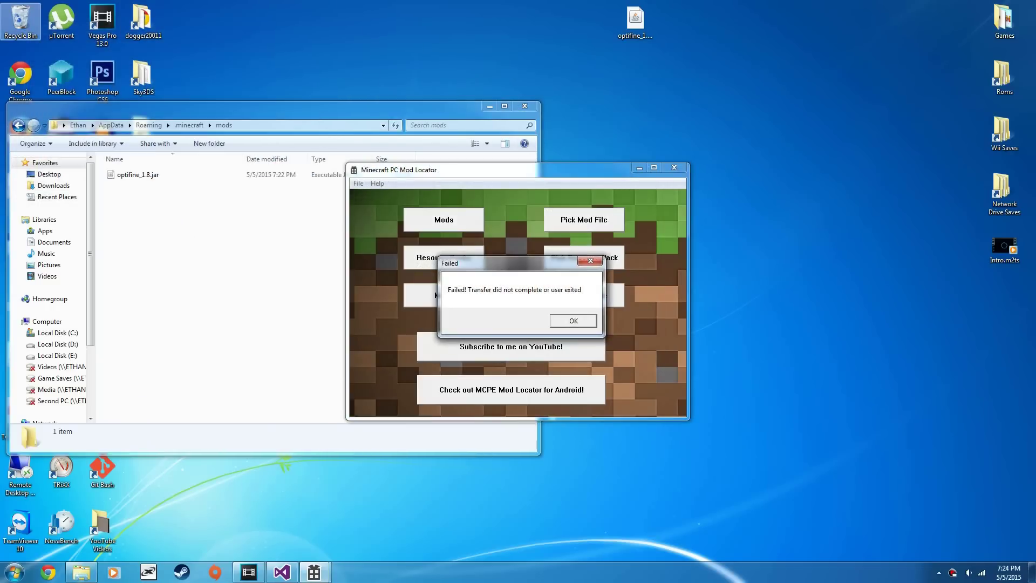
# Step: Restore Legend of Steve.zip from the Recycle Bin onto the desktop
pyautogui.click(573, 321)
pyautogui.click(281, 259)
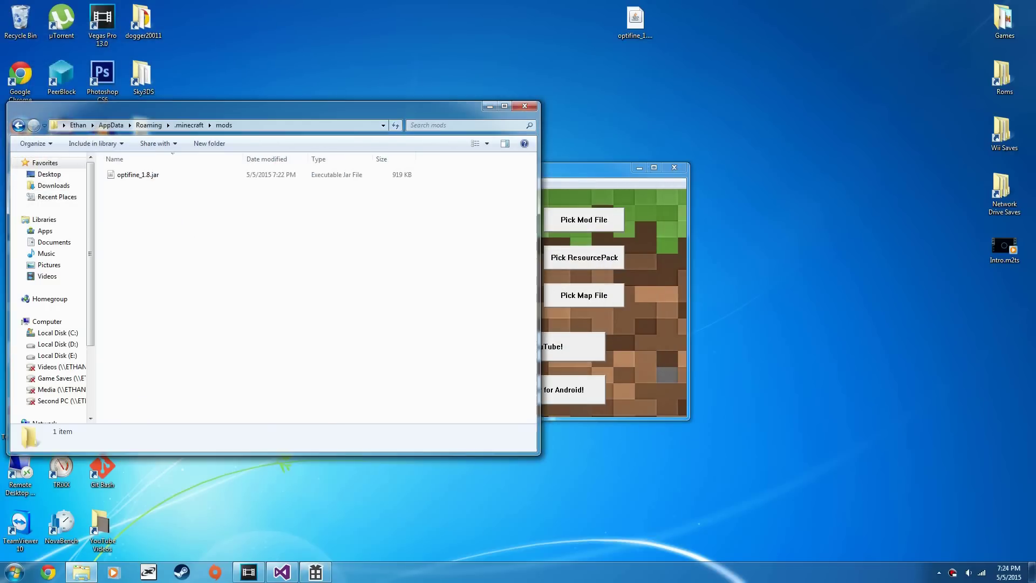
pyautogui.click(525, 106)
pyautogui.press('Return')
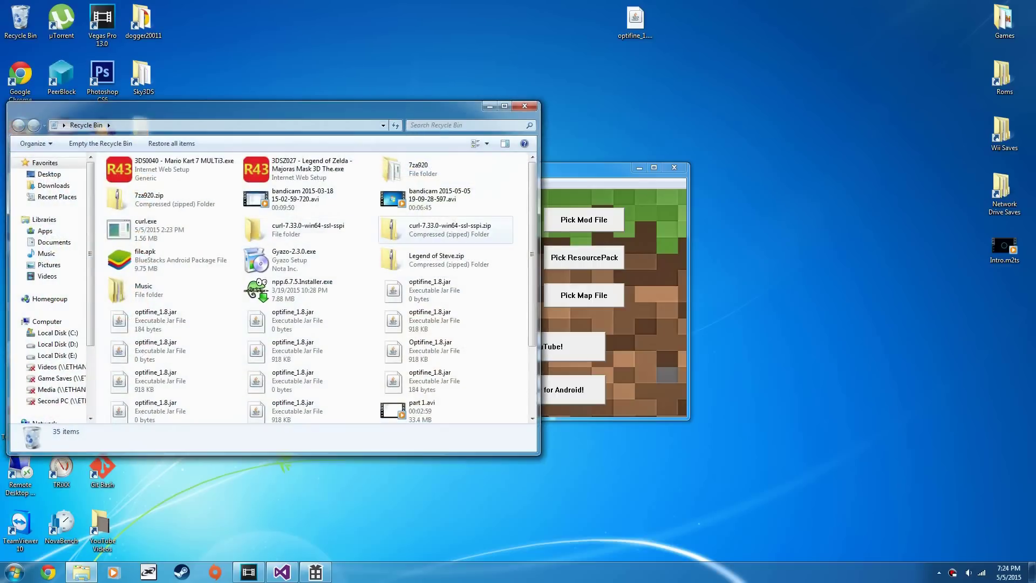
pyautogui.moveTo(436, 259); pyautogui.dragTo(769, 165)
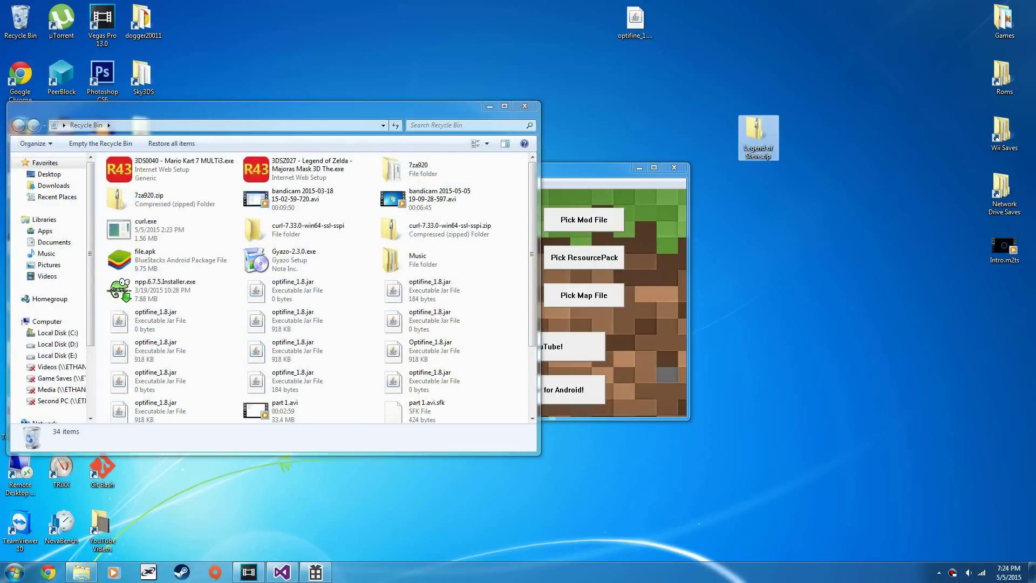
pyautogui.hotkey('alt', 'F4')
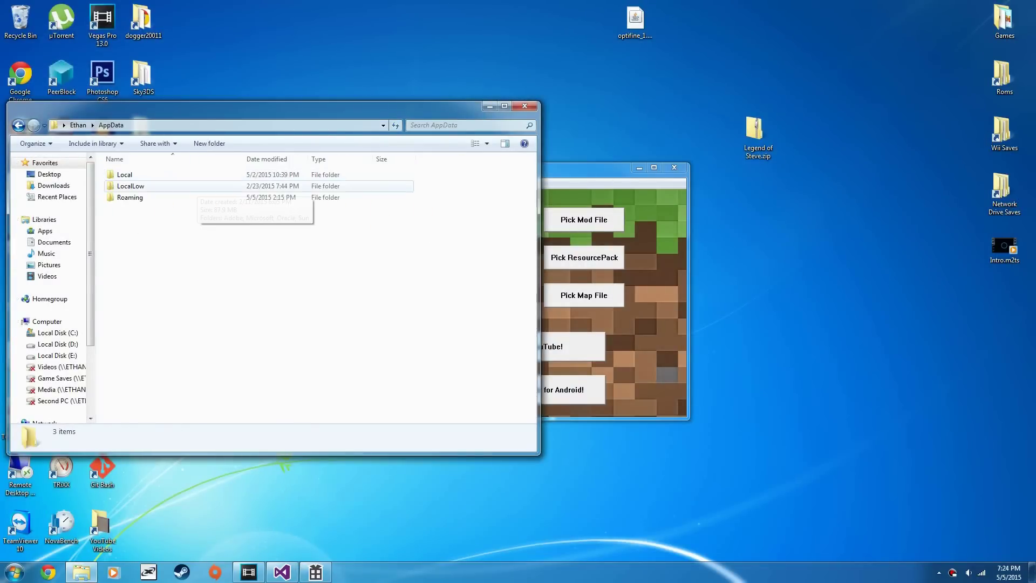
# Step: Delete the old Legend of Steve save from .minecraft\saves, leaving New World
pyautogui.doubleClick(130, 197)
pyautogui.doubleClick(127, 174)
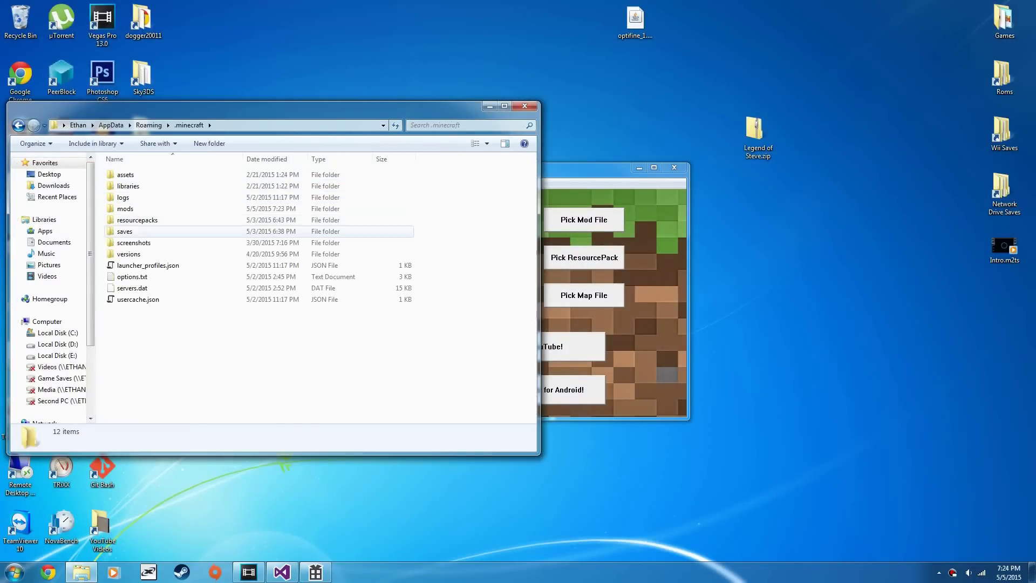
pyautogui.doubleClick(125, 232)
pyautogui.click(140, 175)
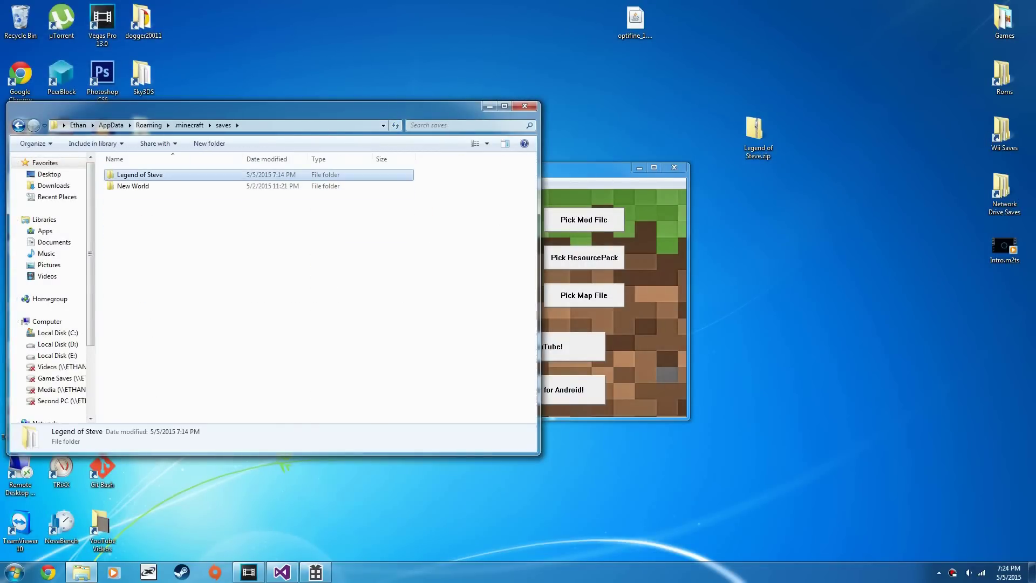
pyautogui.press('Delete')
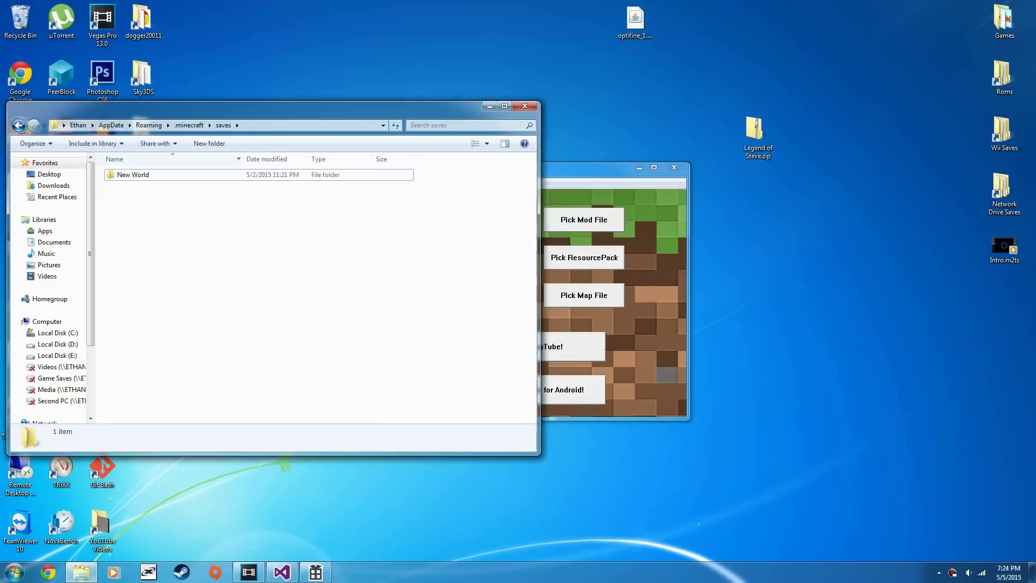
# Step: Install Legend of Steve.zip as a map through the locator's map-file picker
pyautogui.click(587, 168)
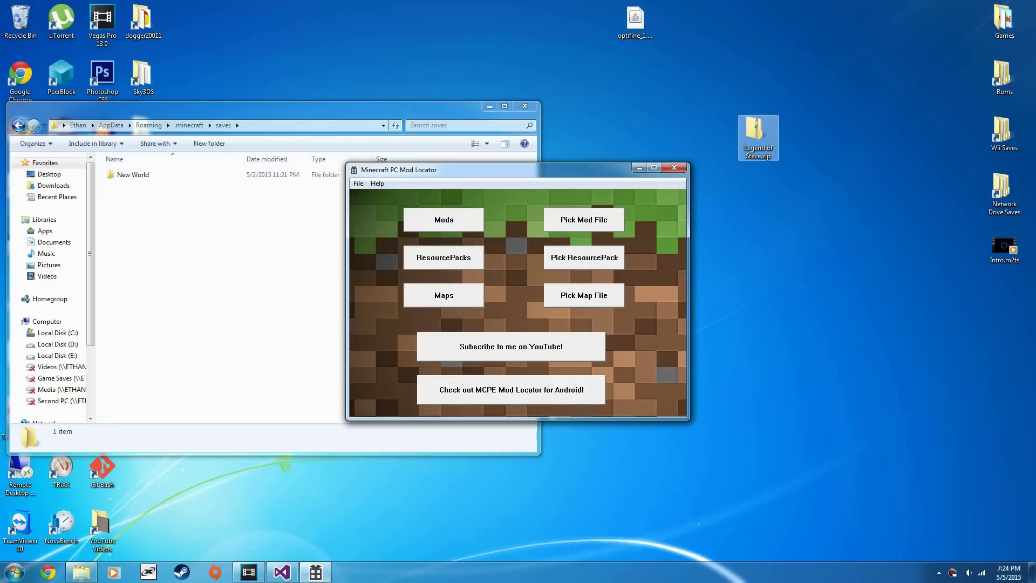
pyautogui.click(758, 133)
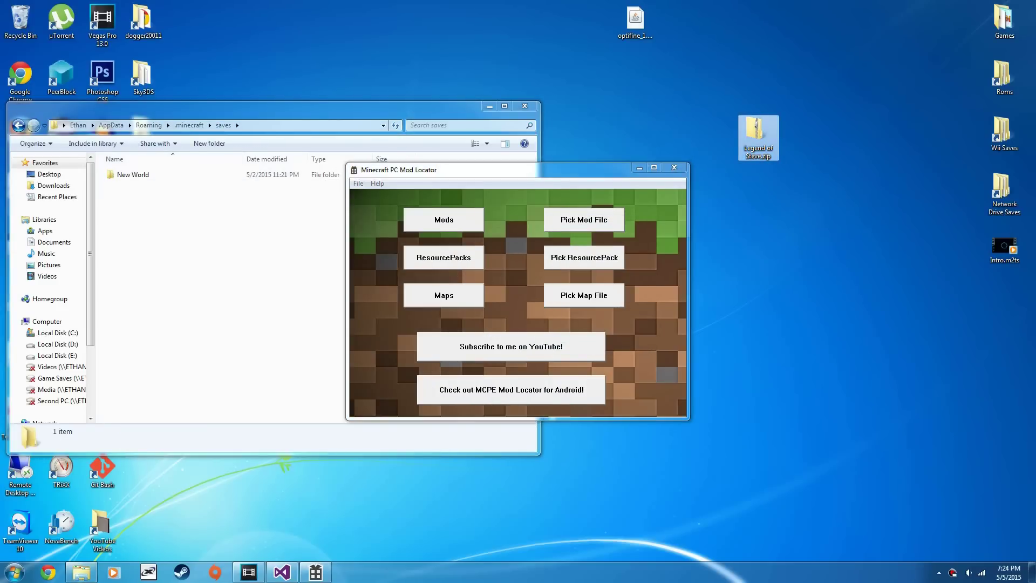
pyautogui.click(584, 295)
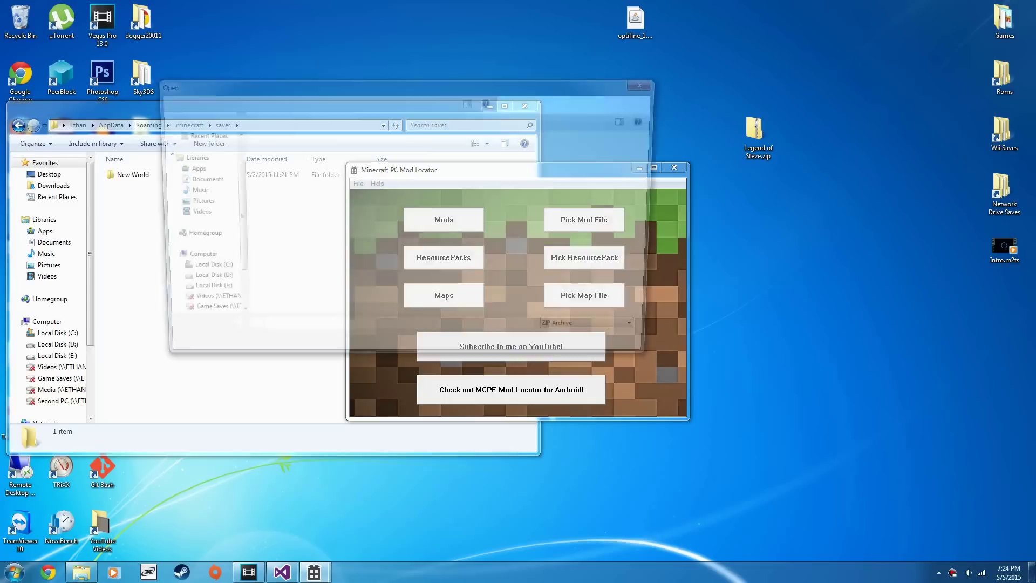
pyautogui.click(587, 236)
pyautogui.click(571, 350)
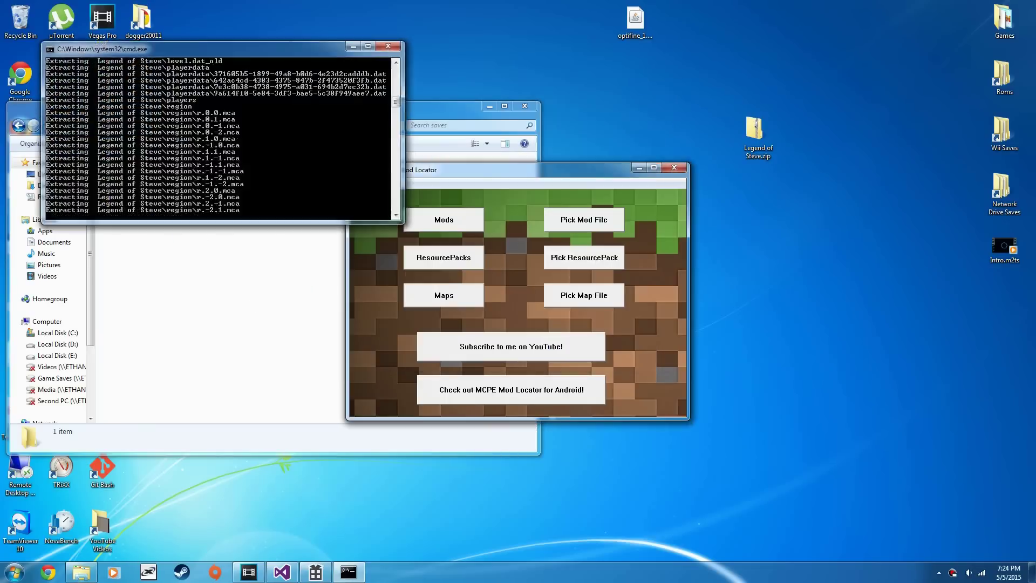
pyautogui.click(570, 321)
# Step: Check the new Legend of Steve folder beside New World in the saves folder
pyautogui.click(259, 259)
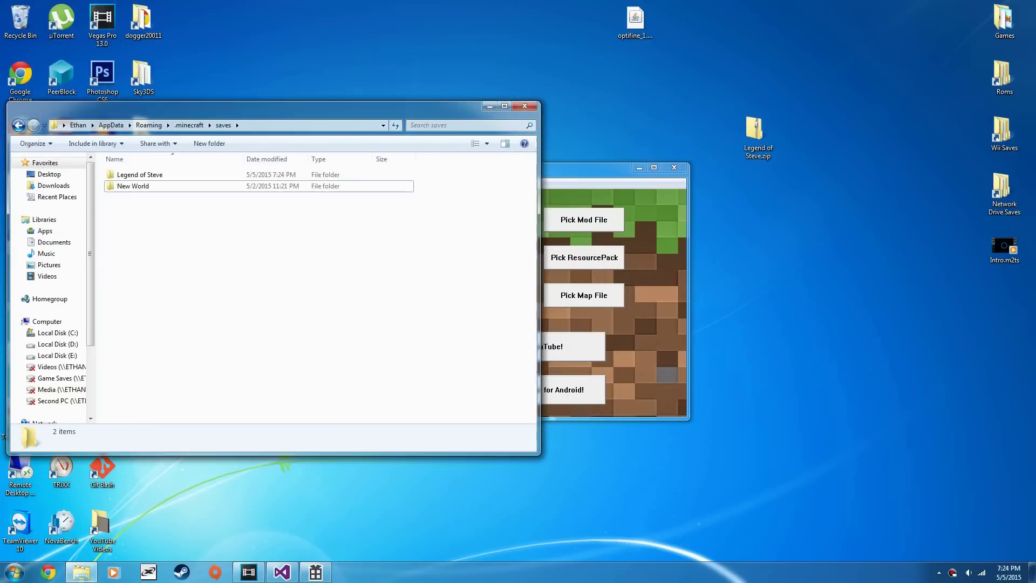
pyautogui.doubleClick(139, 175)
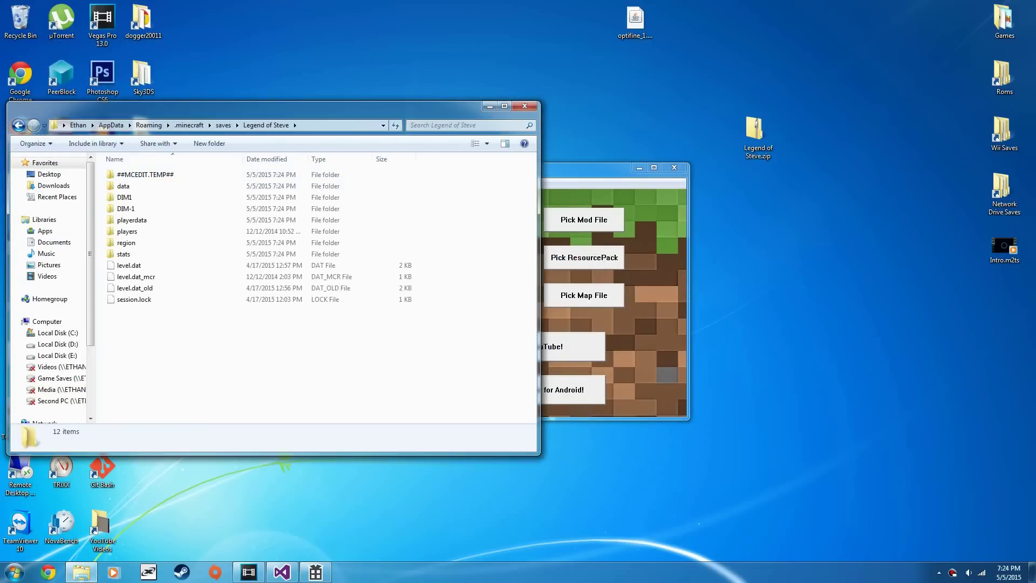
pyautogui.click(19, 125)
pyautogui.click(238, 270)
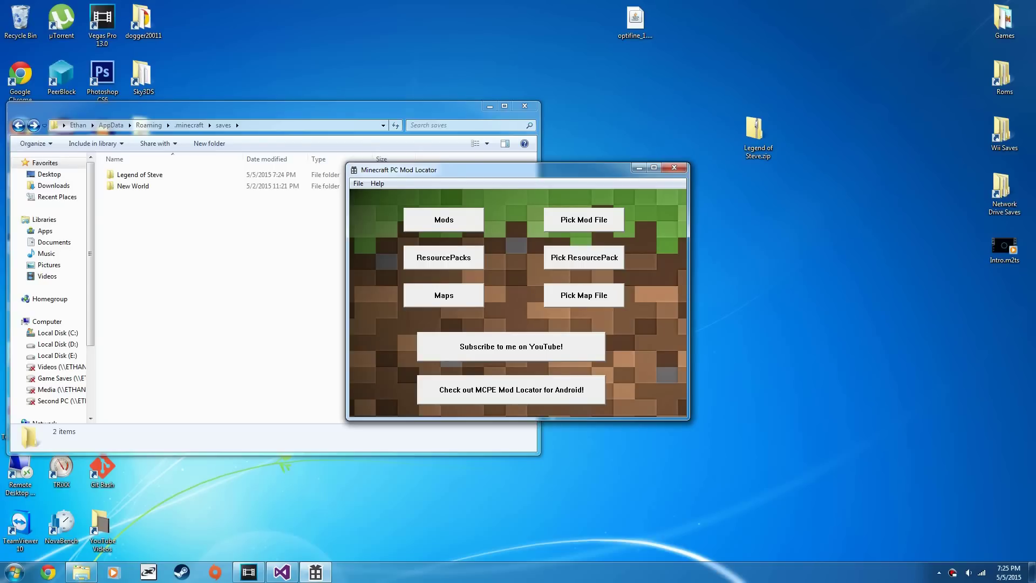
pyautogui.click(584, 257)
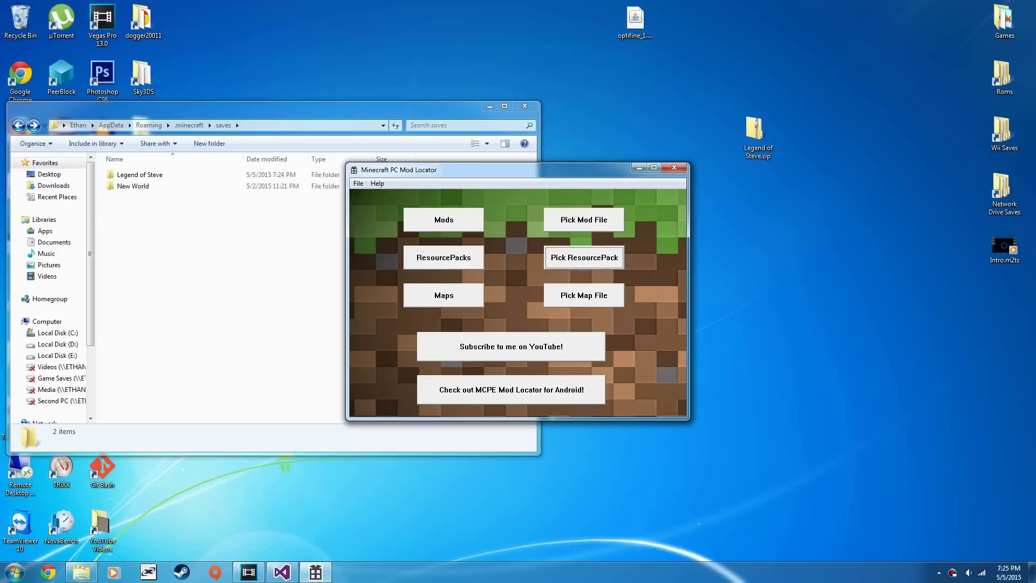